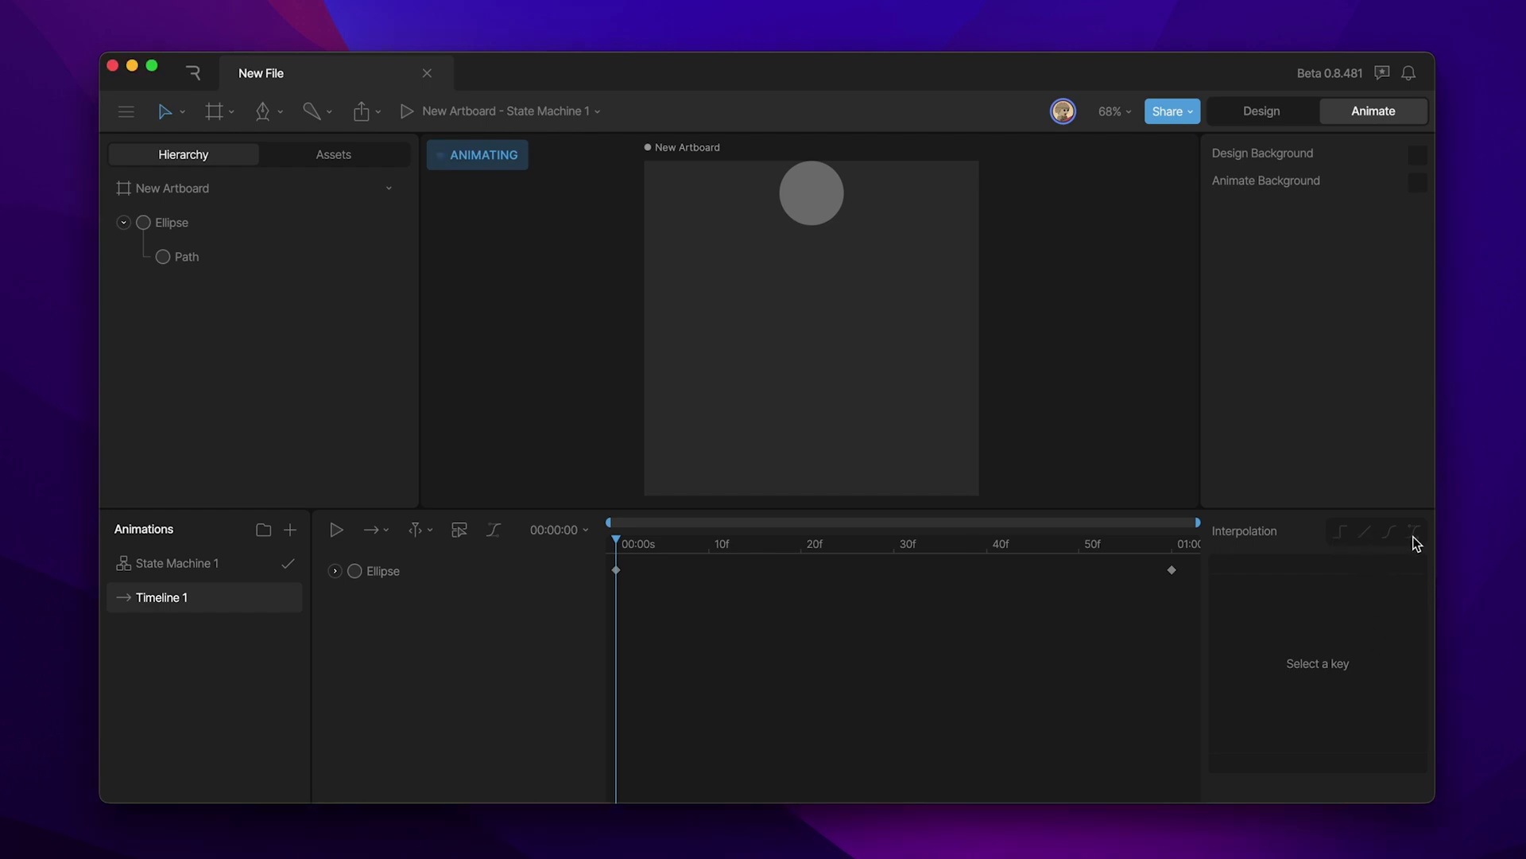
Inspect the first Ellipse key's Linear 0, 0, 1, 1 easing, then scrub the ball's fall to 01:00
{"action": "left_click", "coordinate": [617, 569]}
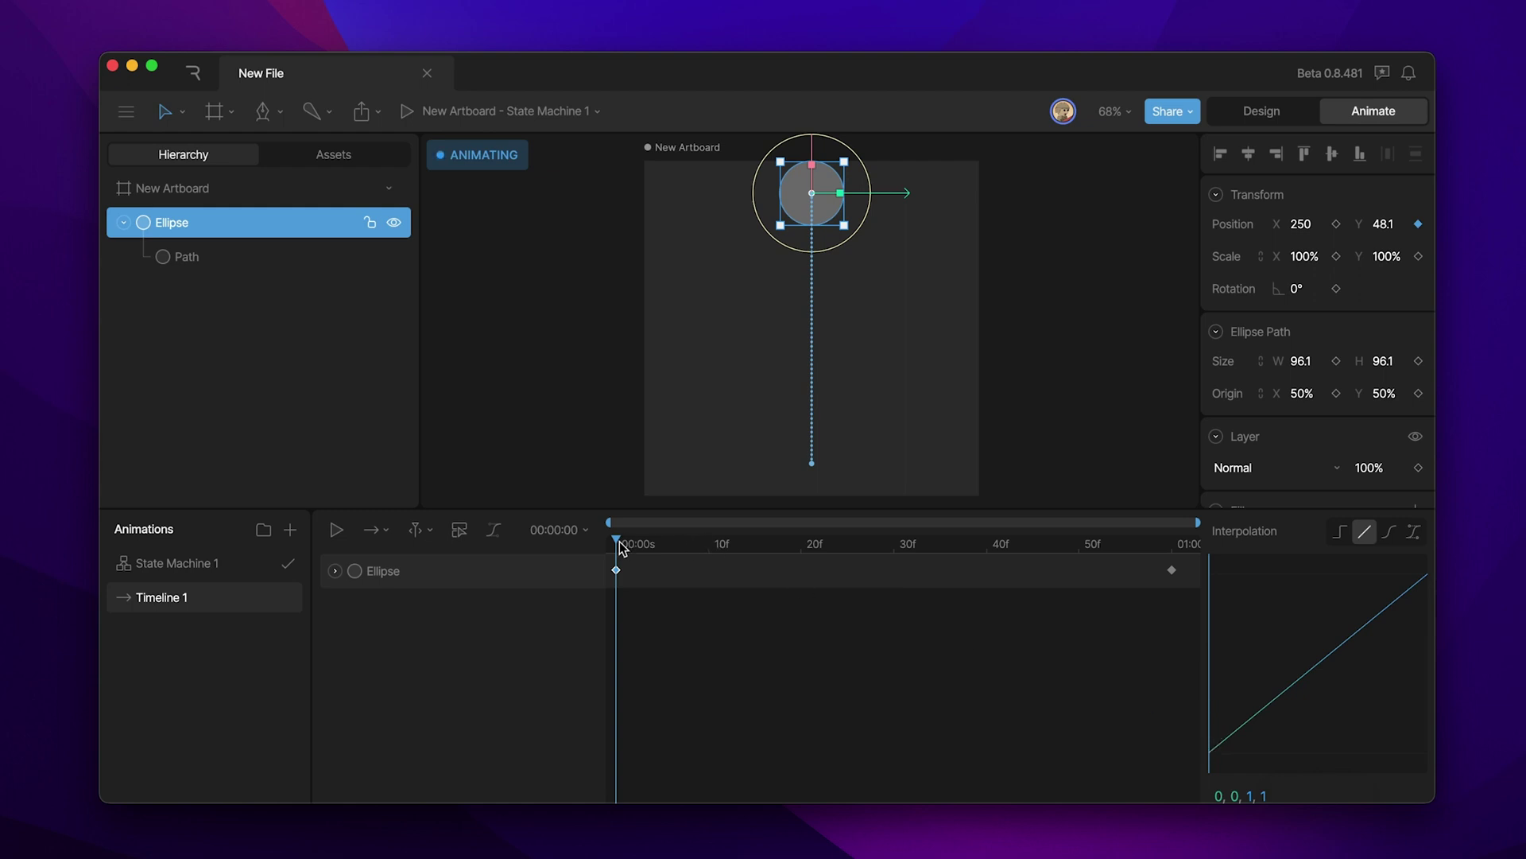
{"action": "left_click_drag", "start_coordinate": [618, 543], "coordinate": [1193, 546]}
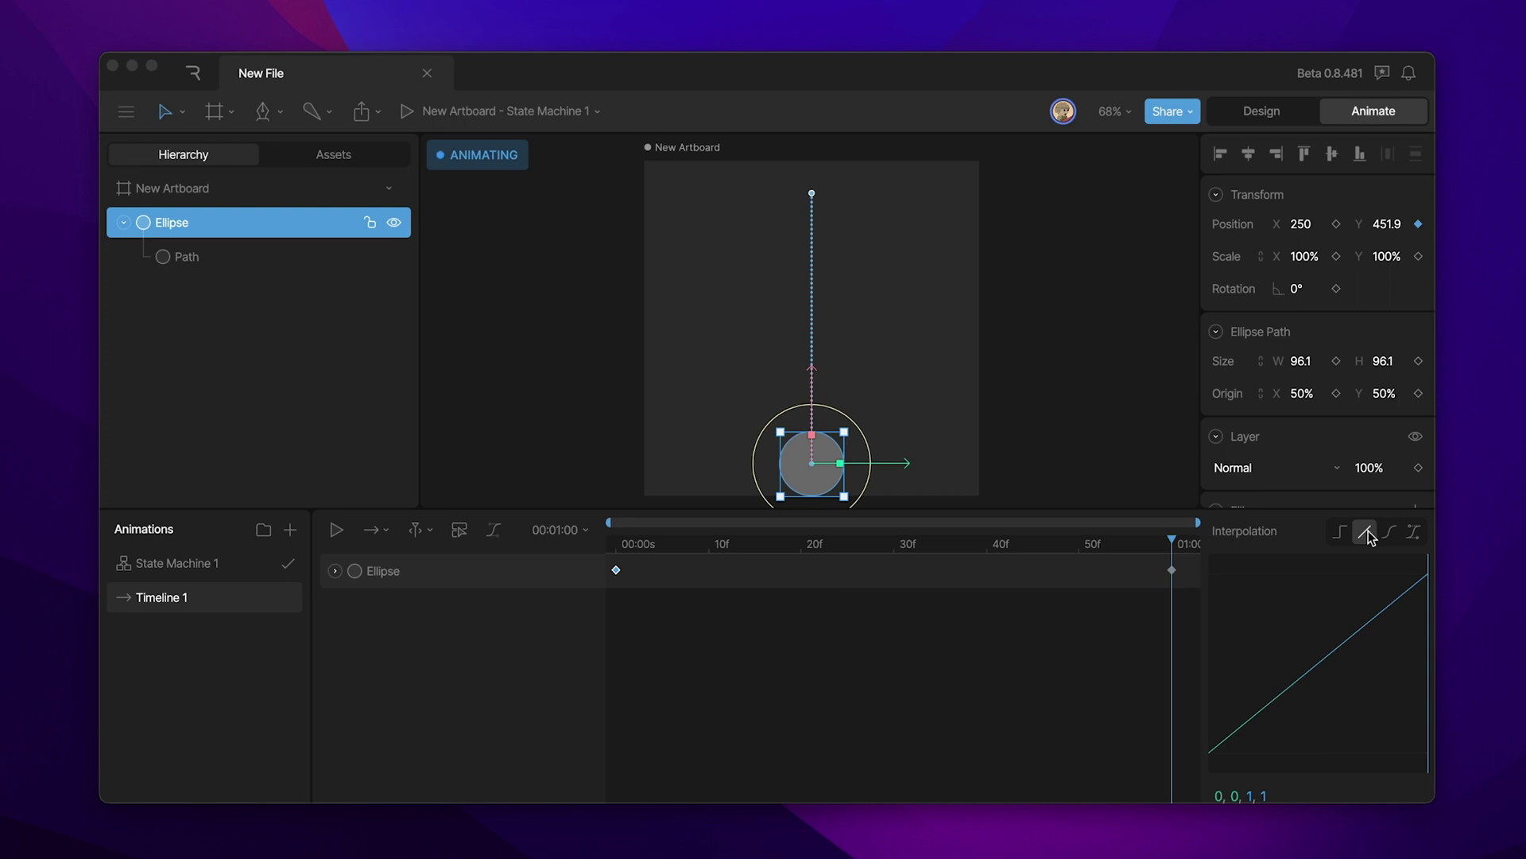
Switch the first Ellipse keyframe to Hold interpolation and replay the stepped fall from 00:00
{"action": "key", "text": "space"}
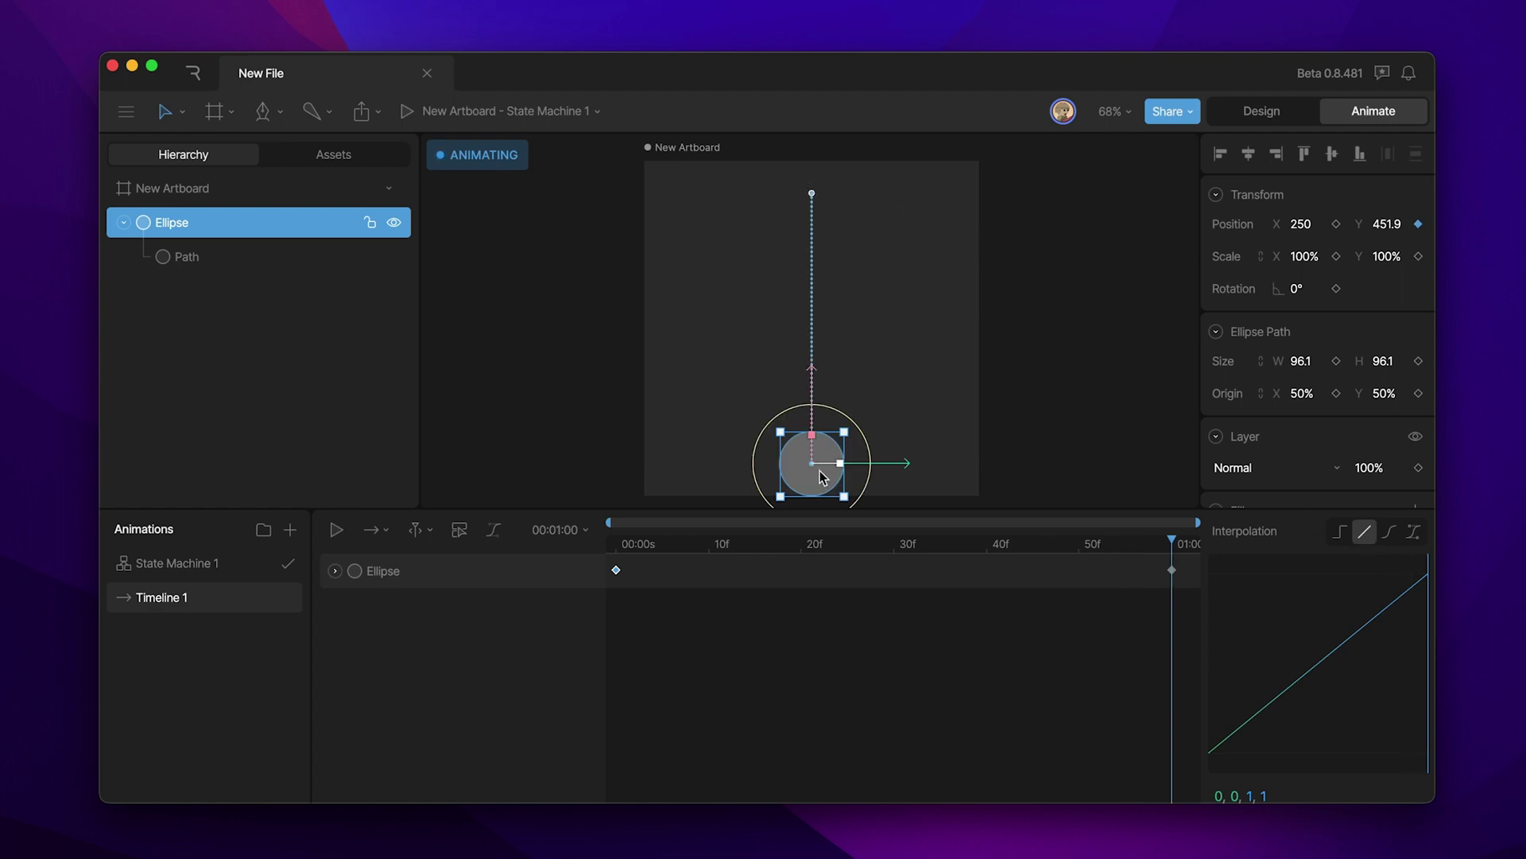
{"action": "left_click", "coordinate": [1340, 534]}
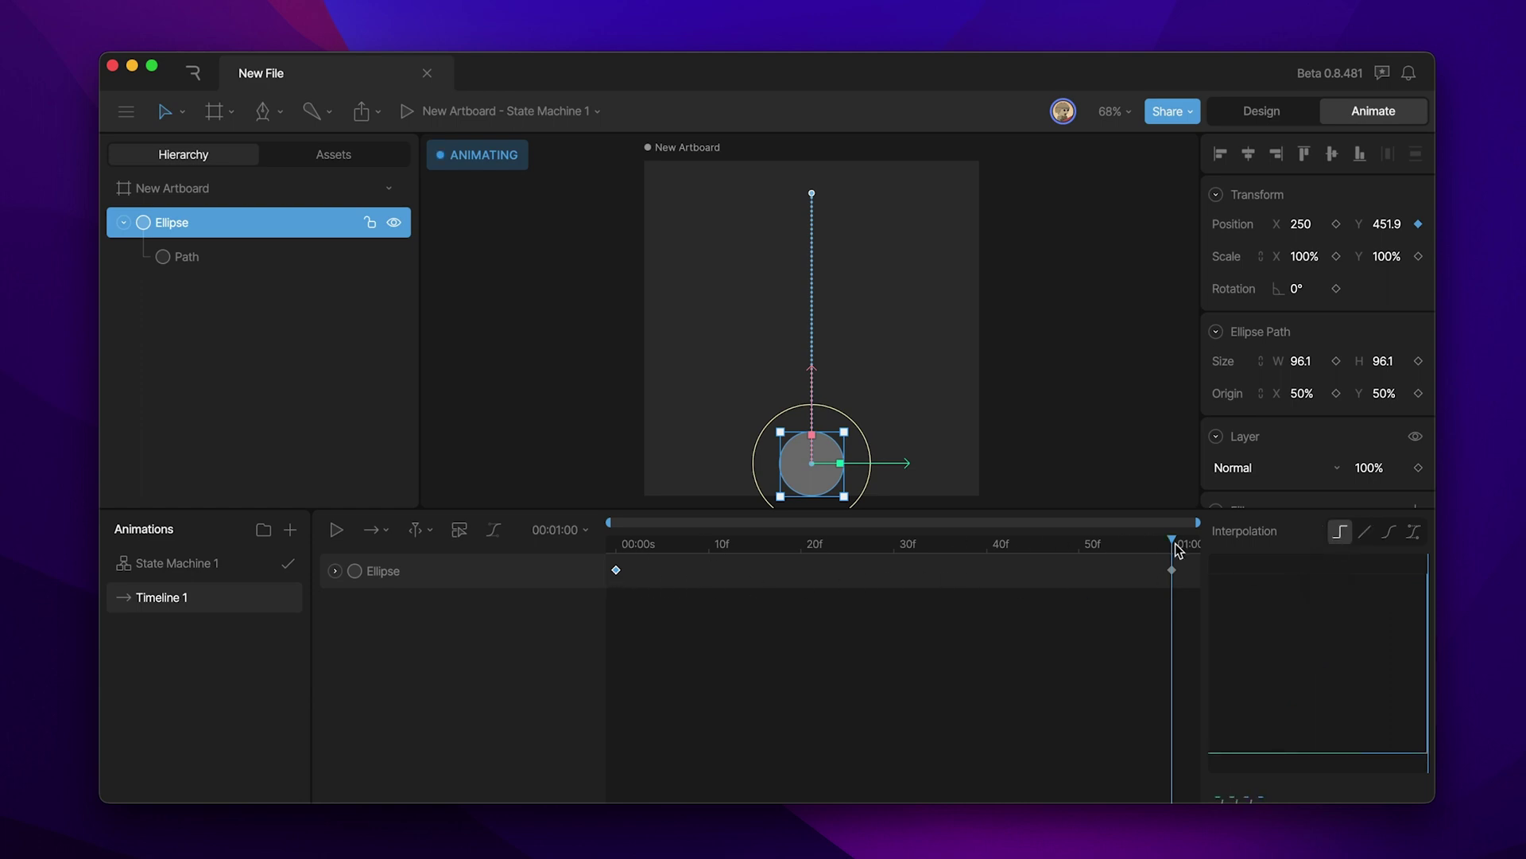
{"action": "left_click", "coordinate": [621, 547]}
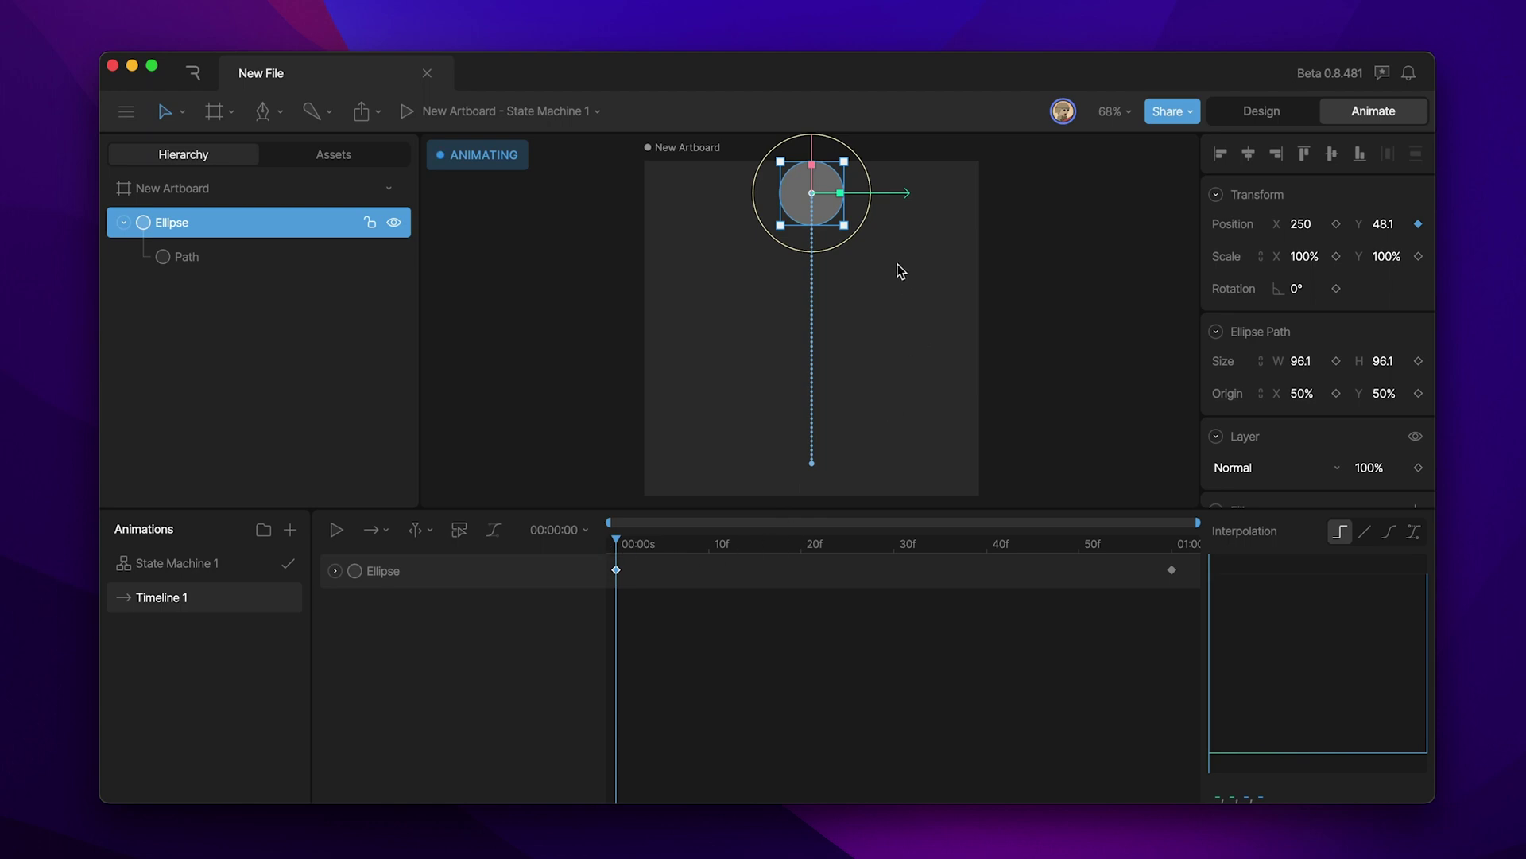
{"action": "key", "text": "space"}
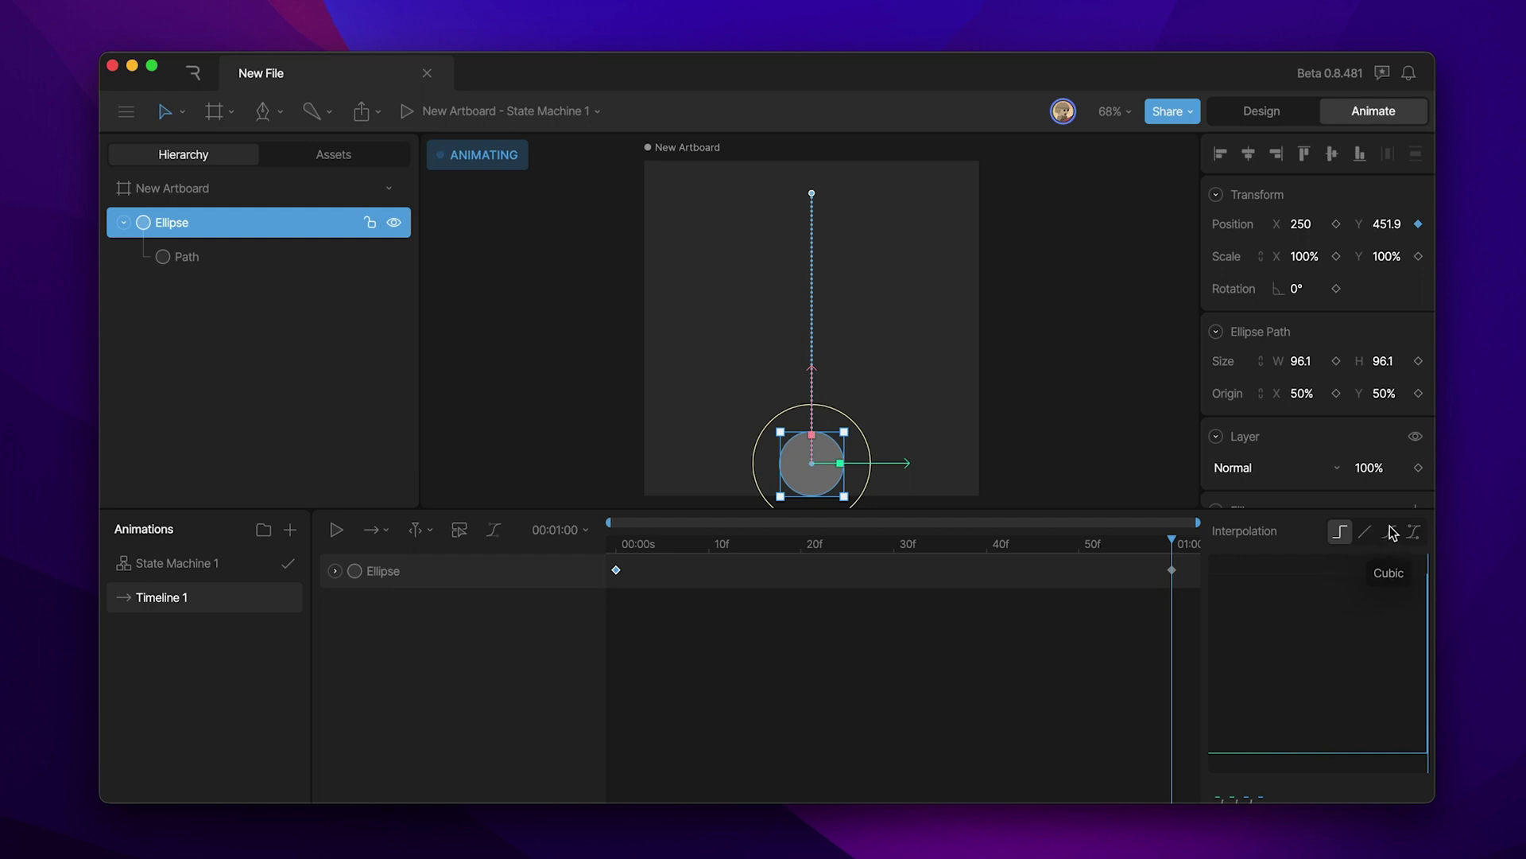
Switch the first key to Cubic and bend the curve into a fast-start ease-out fall
{"action": "left_click", "coordinate": [1392, 534]}
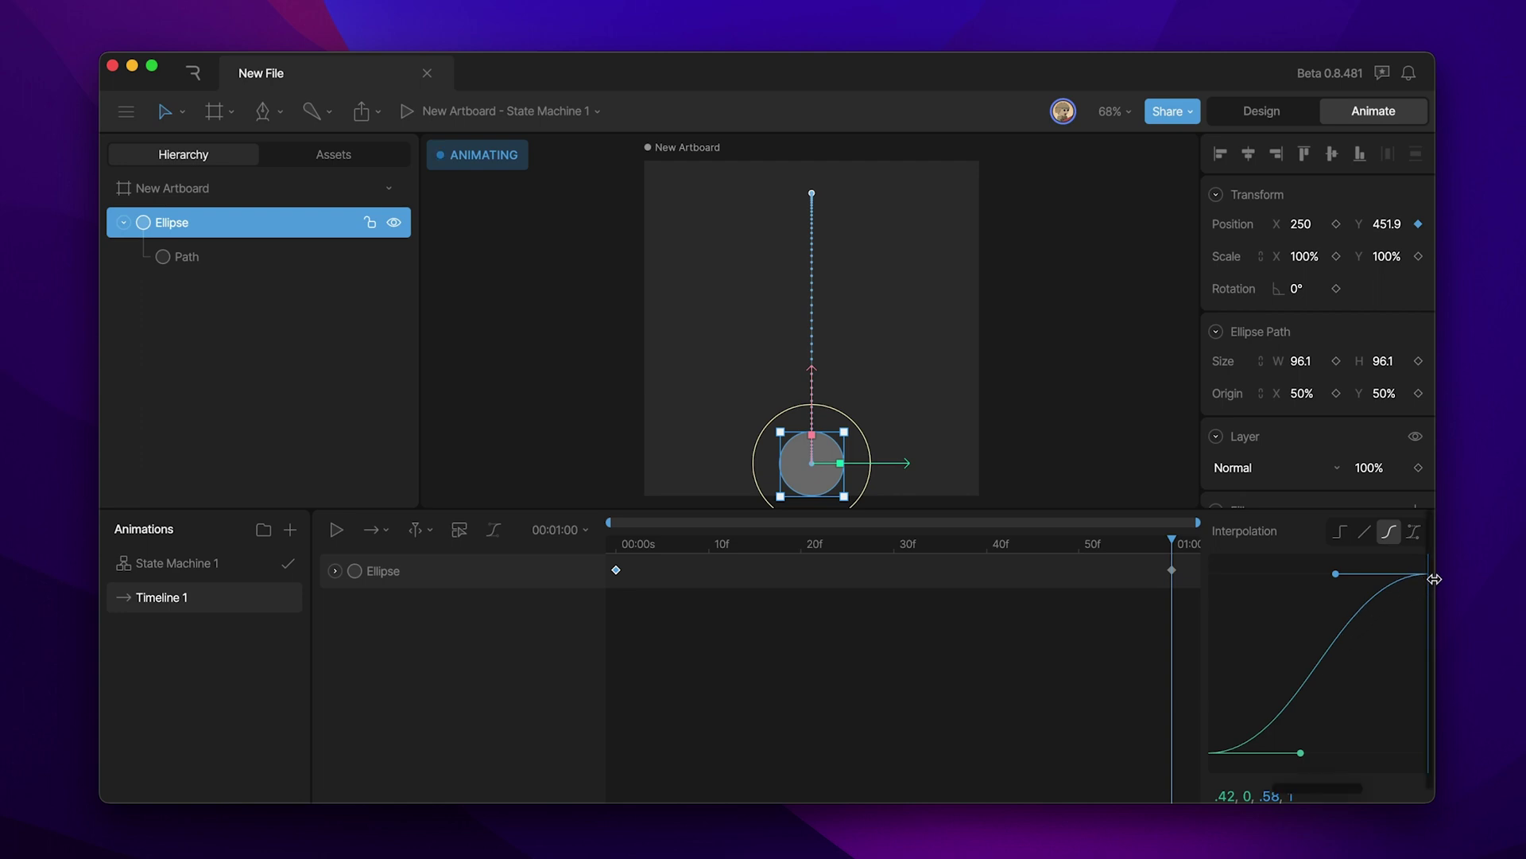
{"action": "key", "text": "space"}
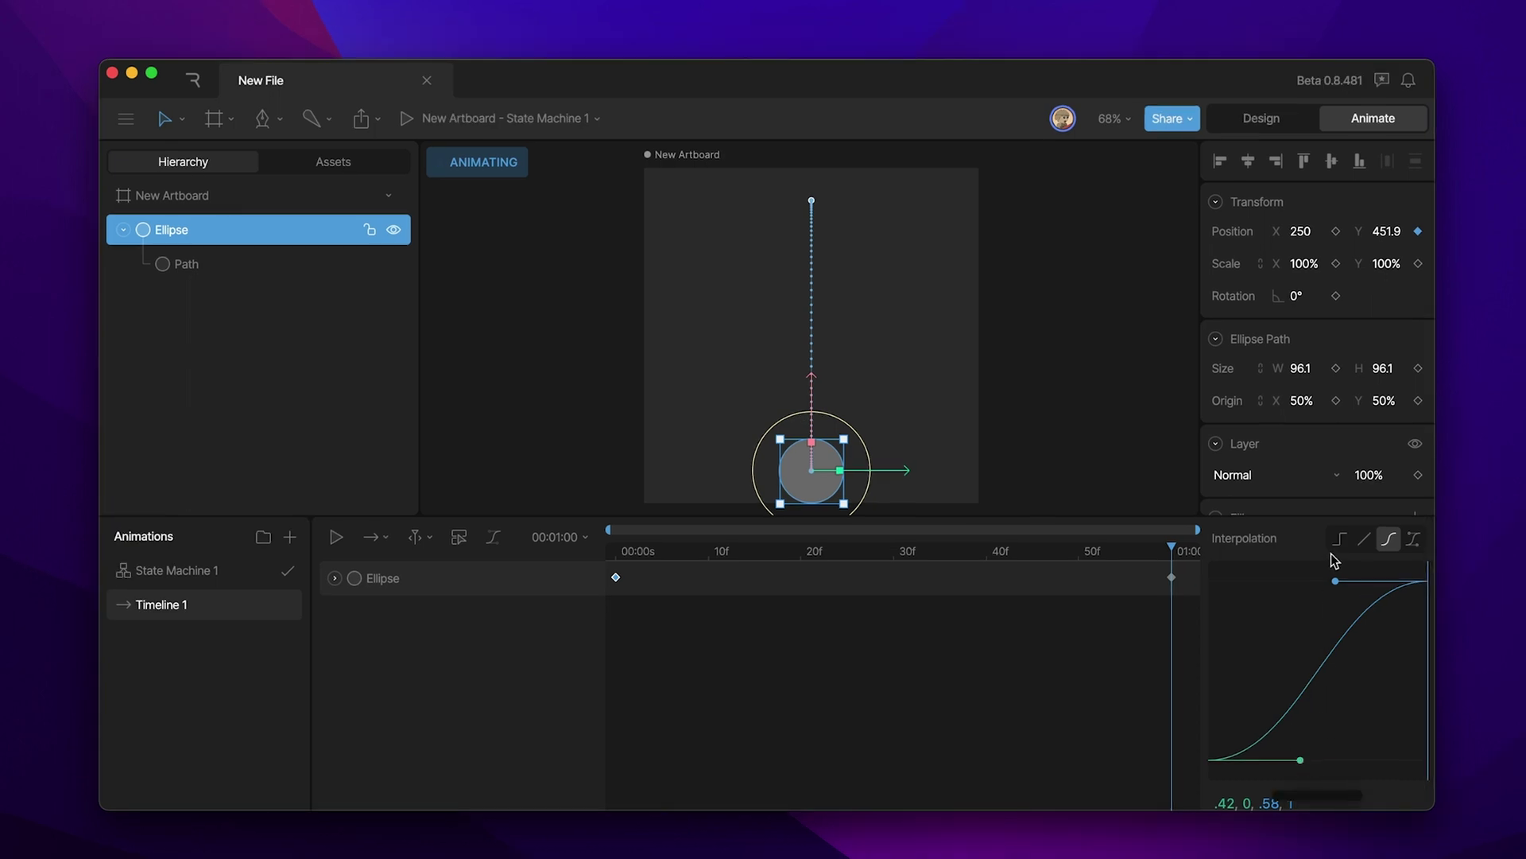
{"action": "left_click_drag", "start_coordinate": [1300, 760], "coordinate": [1343, 755]}
{"action": "key", "text": "space"}
Reshape the cubic curve to an ease-in with an upward wind-up, about .54, -.46, .58, .97
{"action": "left_click_drag", "start_coordinate": [1337, 581], "coordinate": [1356, 489]}
{"action": "key", "text": "space"}
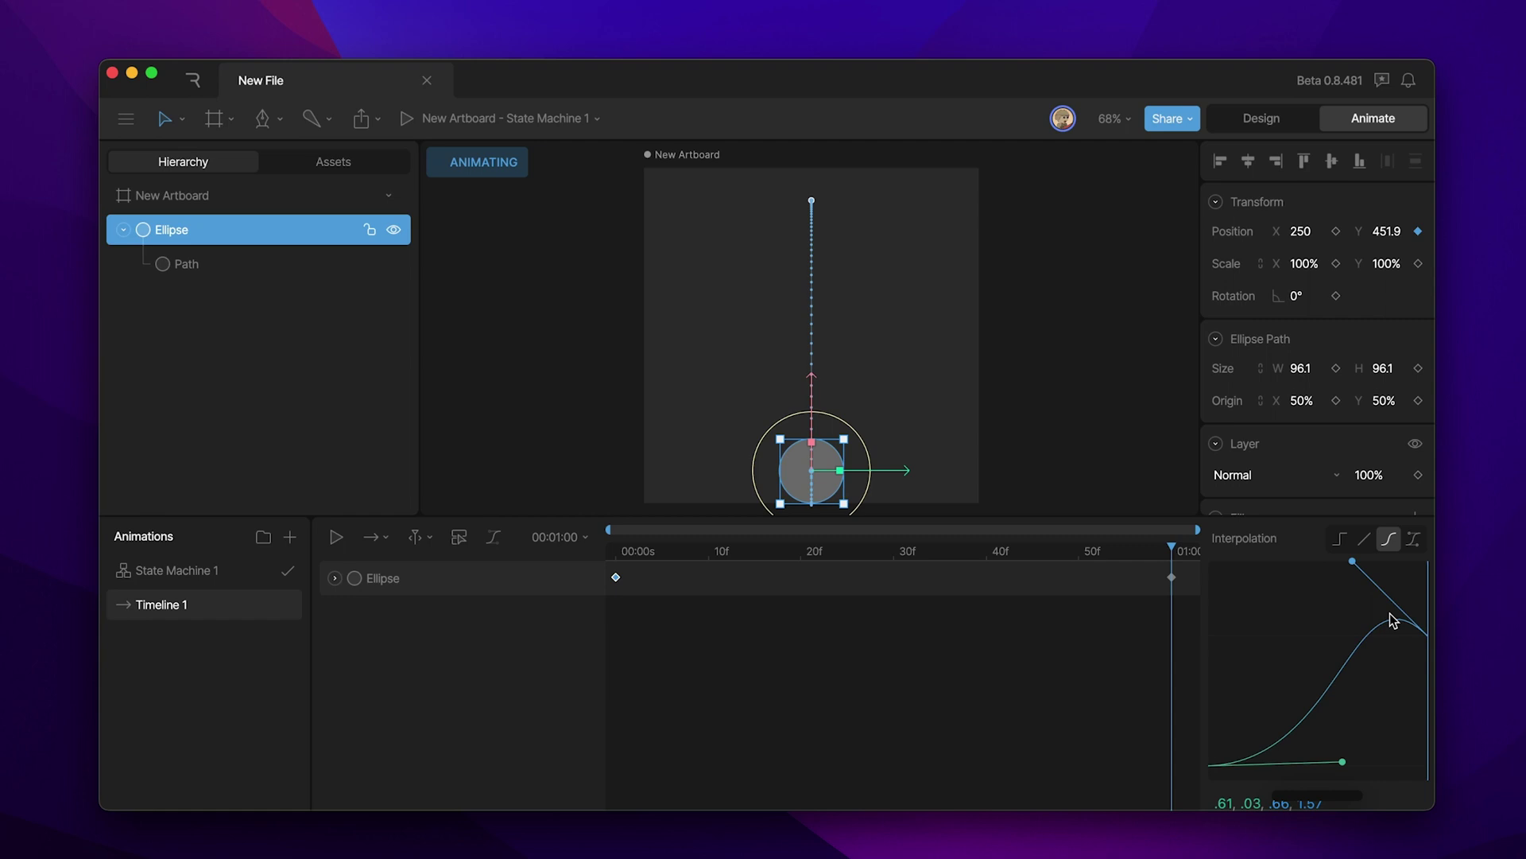
{"action": "key", "text": "space"}
{"action": "left_click_drag", "start_coordinate": [1357, 562], "coordinate": [1339, 642]}
{"action": "left_click_drag", "start_coordinate": [1343, 762], "coordinate": [1329, 844]}
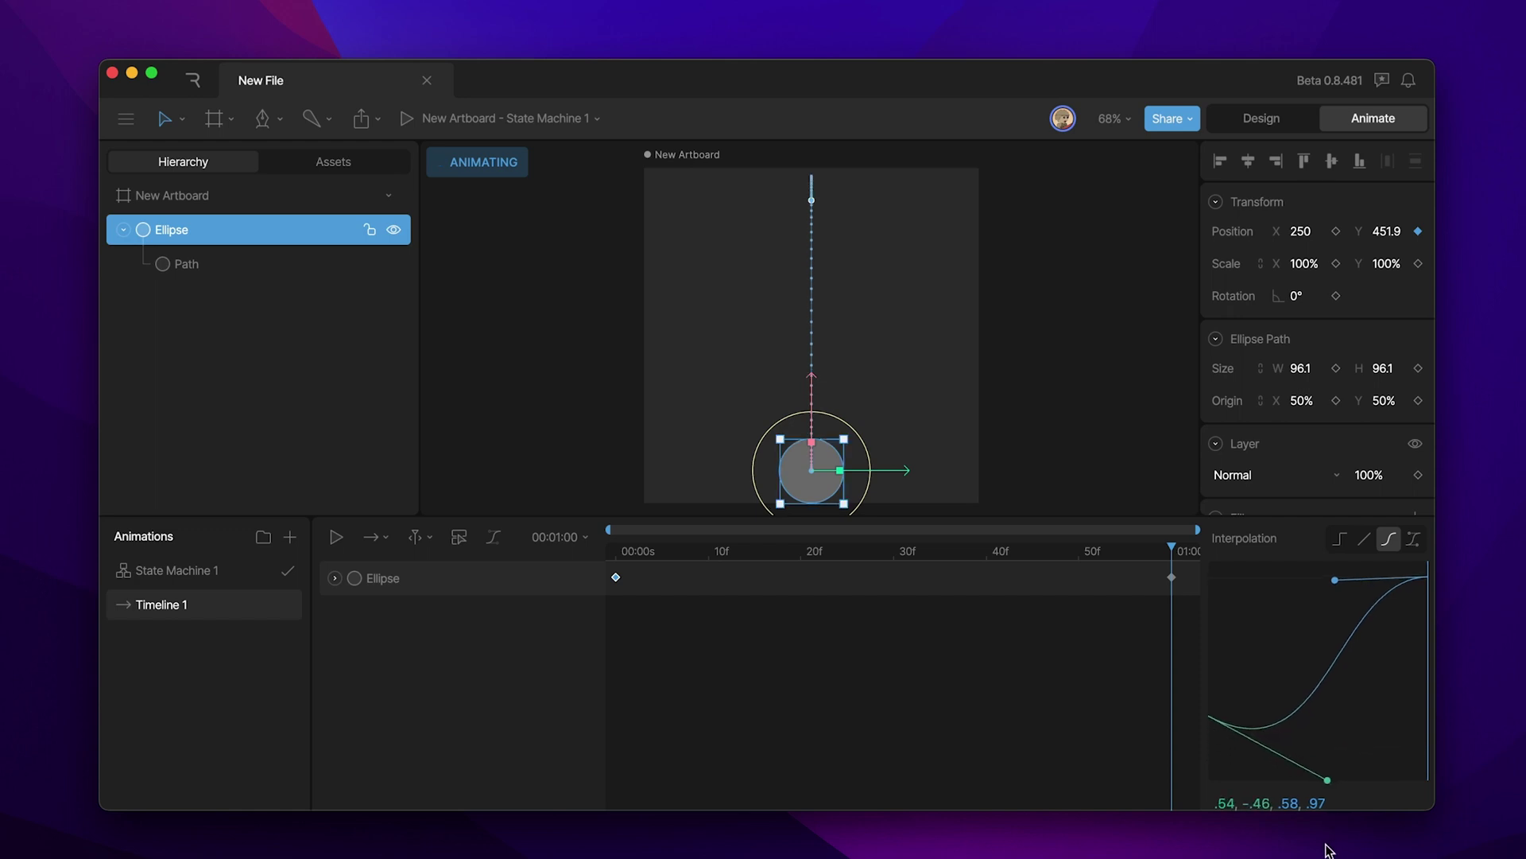
{"action": "key", "text": "space"}
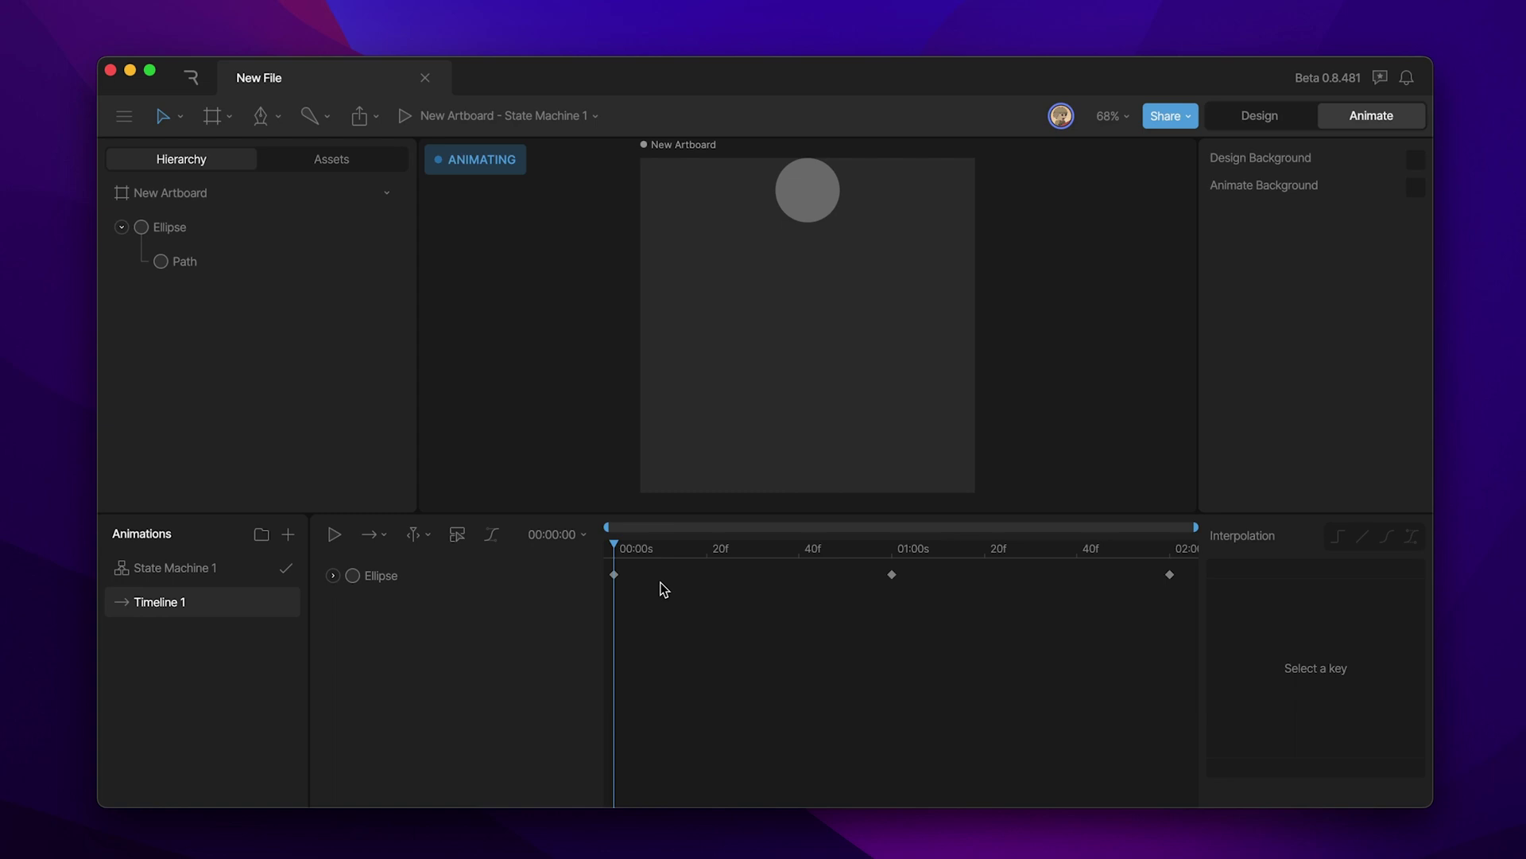
Apply a standard Cubic ease to the first drop key, play the bounce, and select the 01:00 key
{"action": "left_click", "coordinate": [613, 574]}
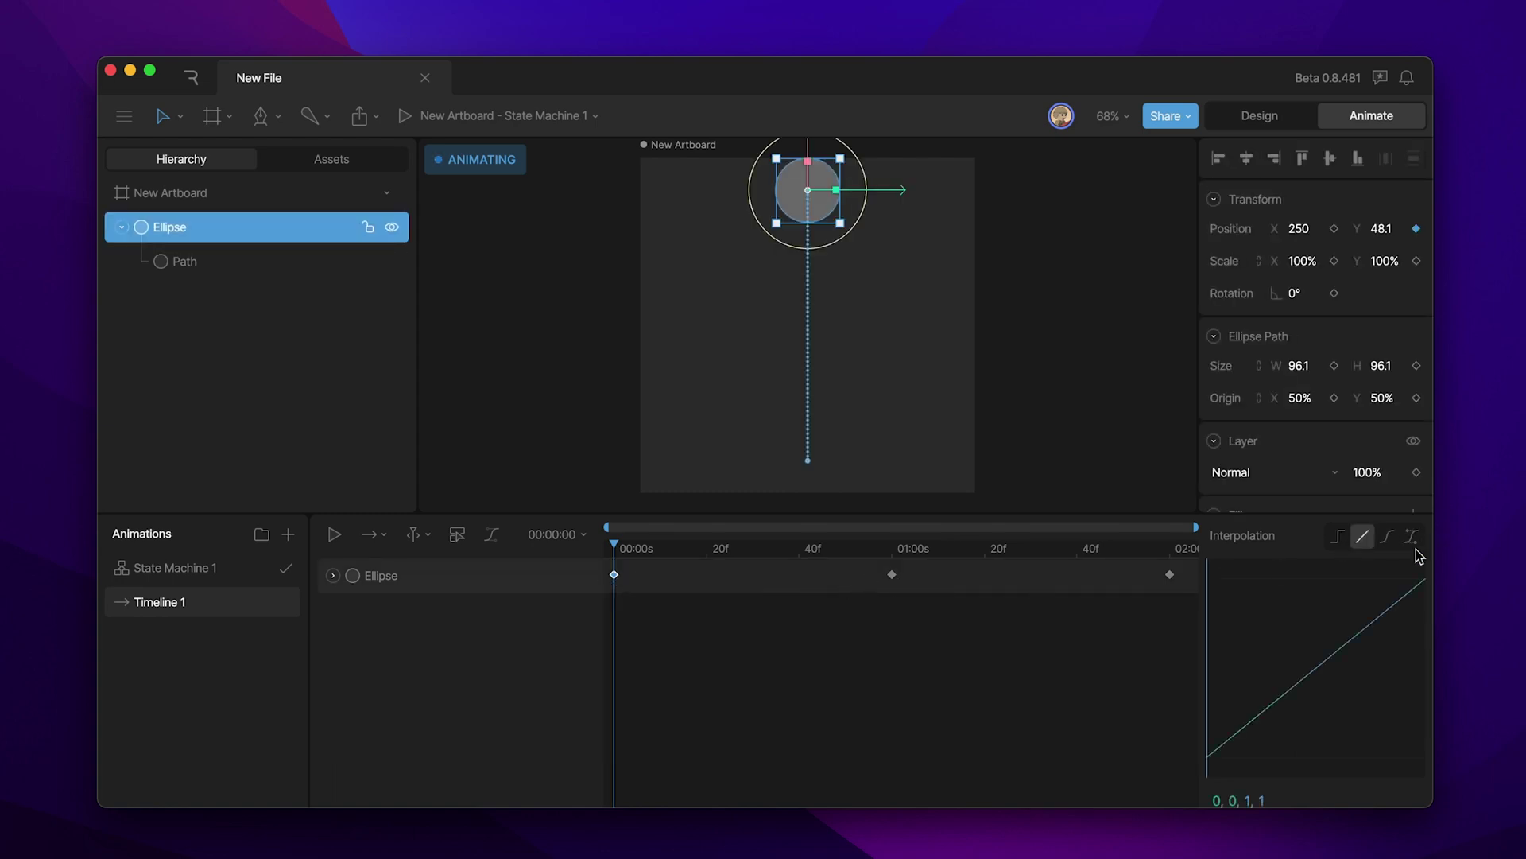
{"action": "left_click", "coordinate": [1387, 535]}
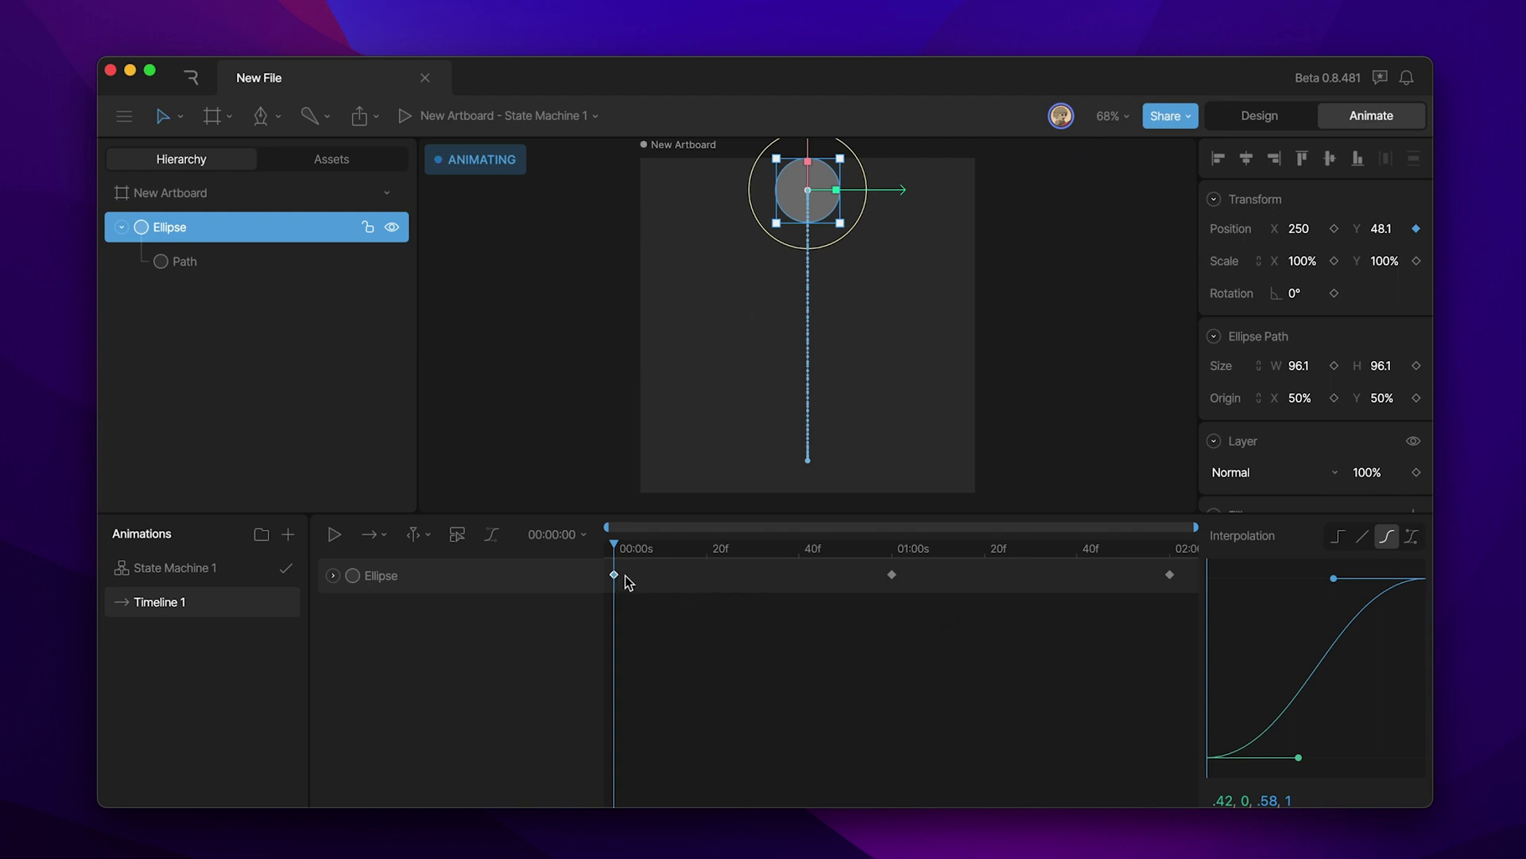
{"action": "key", "text": "space"}
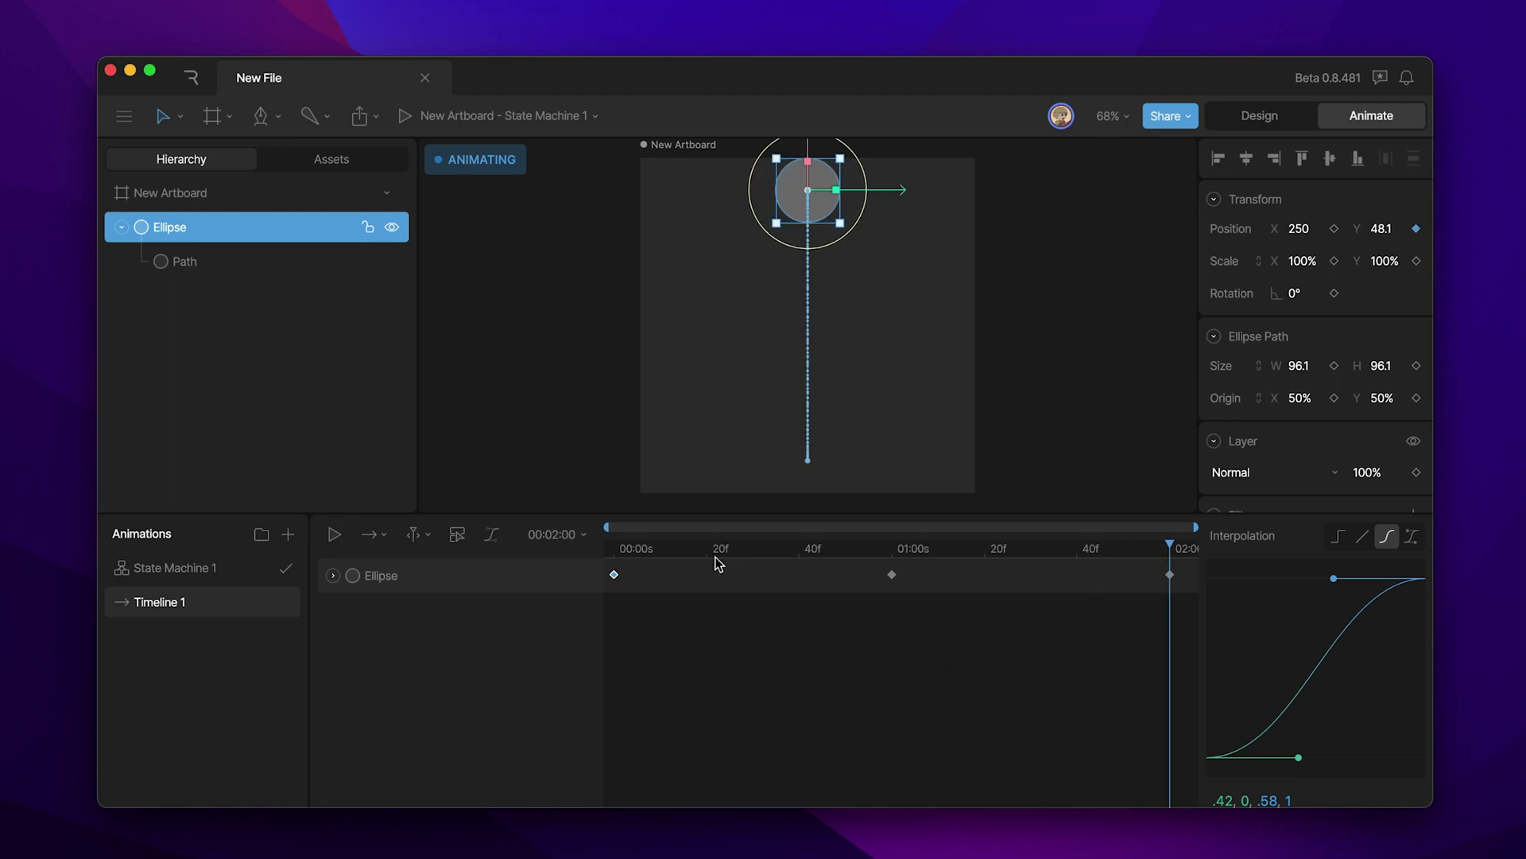
{"action": "left_click", "coordinate": [892, 575]}
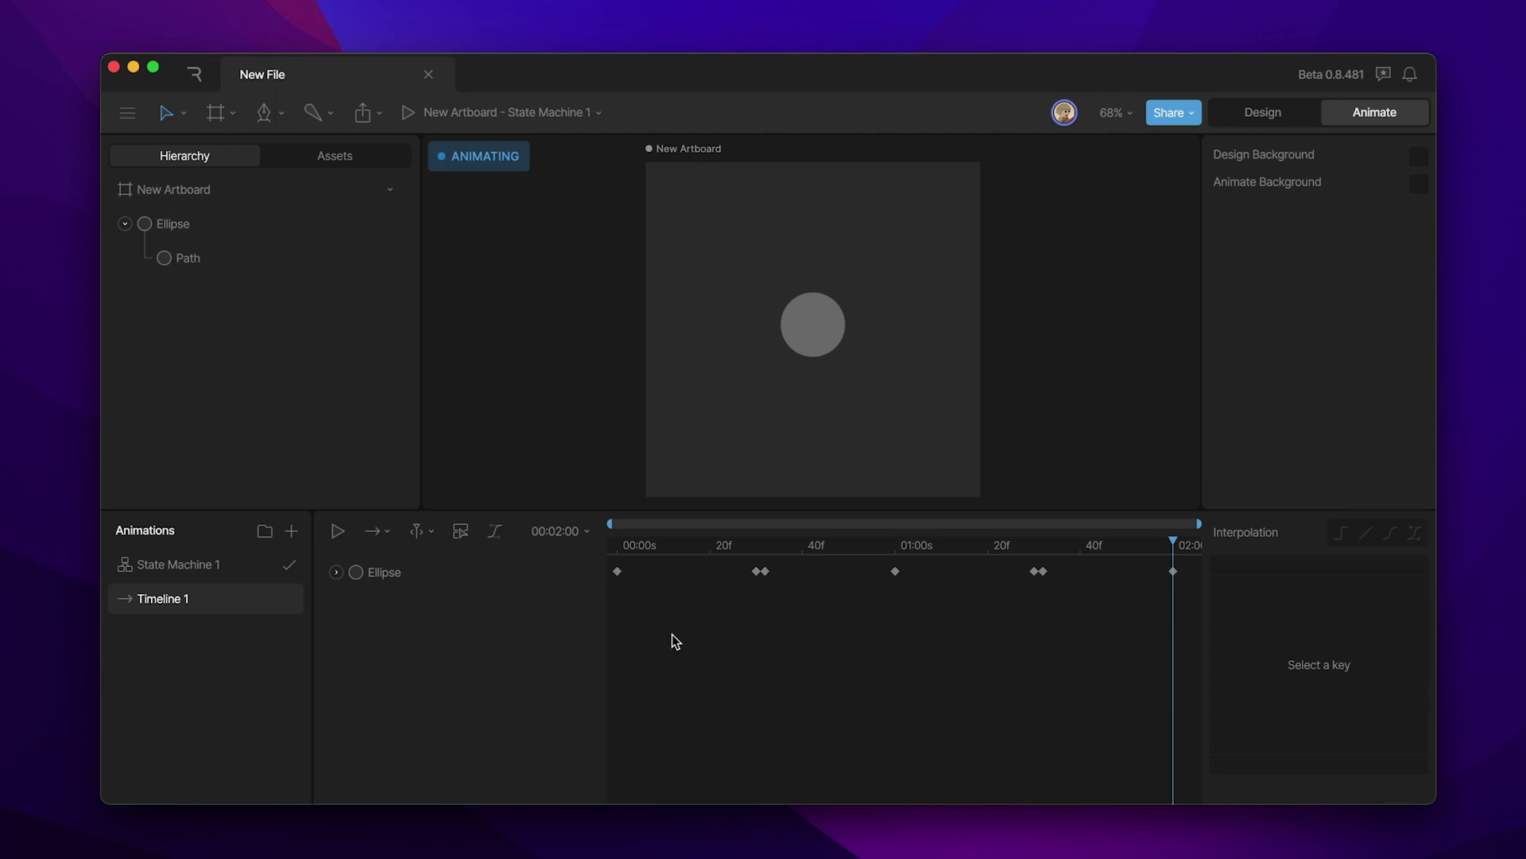
Apply the Cubic .42, 0, .58, 1 ease to all Ellipse keyframes and play the bounce
{"action": "left_click_drag", "start_coordinate": [1182, 569], "coordinate": [609, 607]}
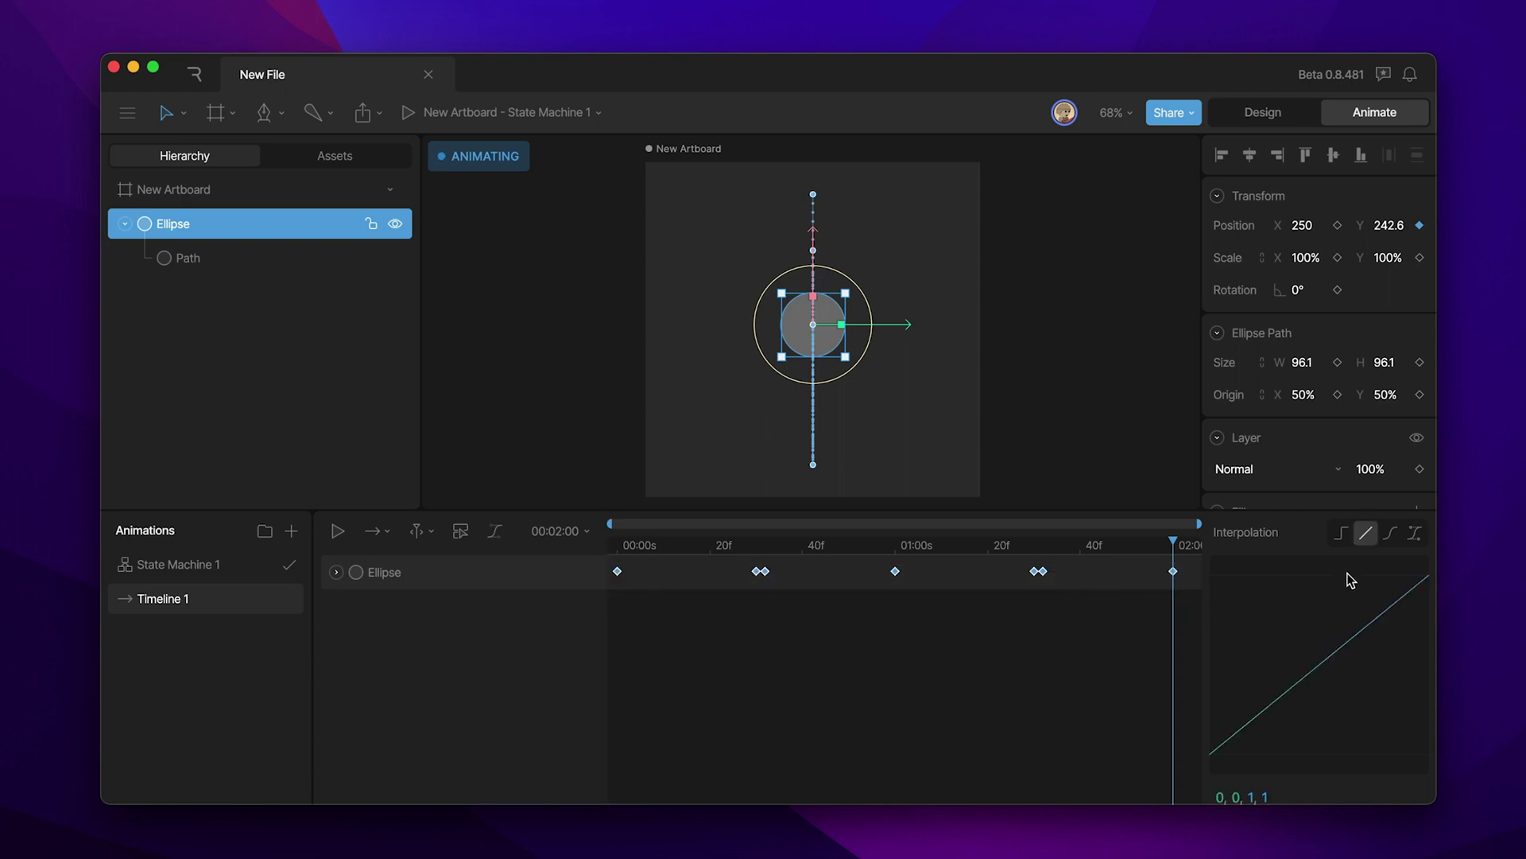
{"action": "left_click", "coordinate": [1392, 541]}
{"action": "key", "text": "space"}
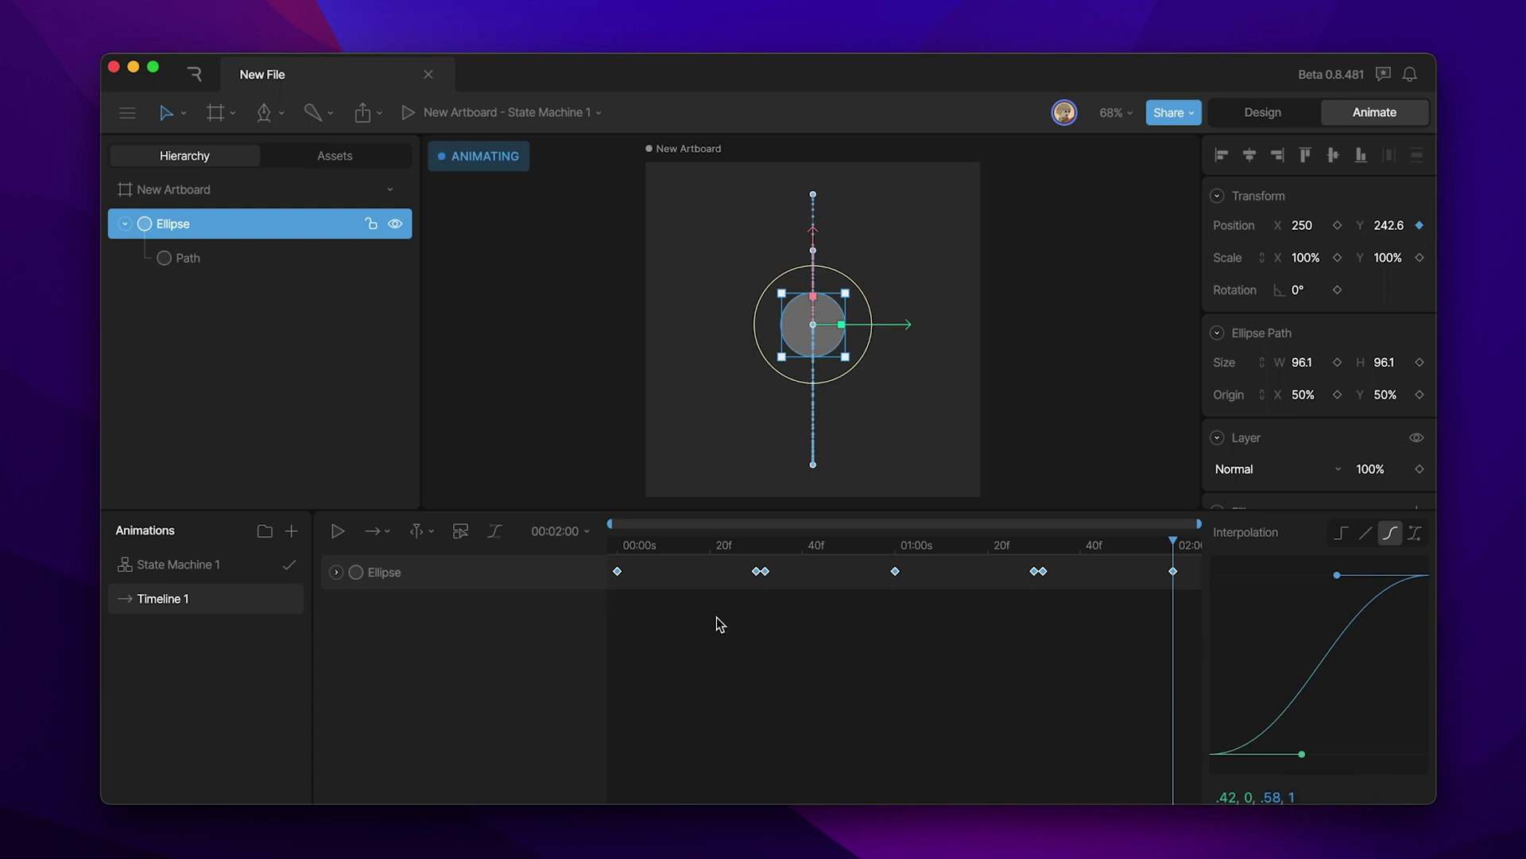
Scrub the fall from 00:00 and check the ball at the 01:30 and 02:00 keys
{"action": "left_click", "coordinate": [617, 547]}
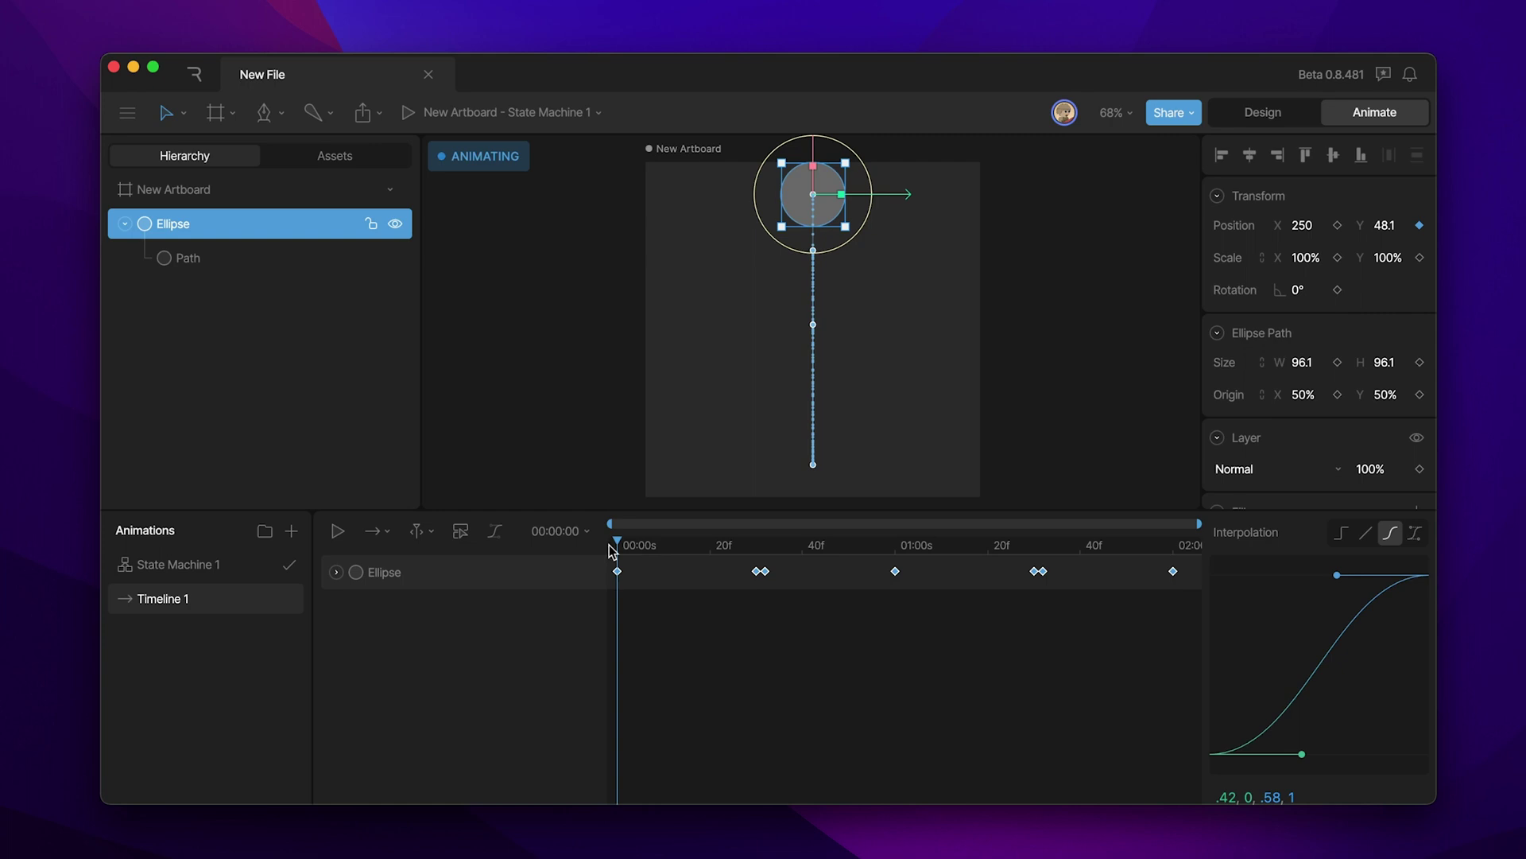
{"action": "left_click_drag", "start_coordinate": [613, 551], "coordinate": [893, 562]}
{"action": "left_click", "coordinate": [1035, 571]}
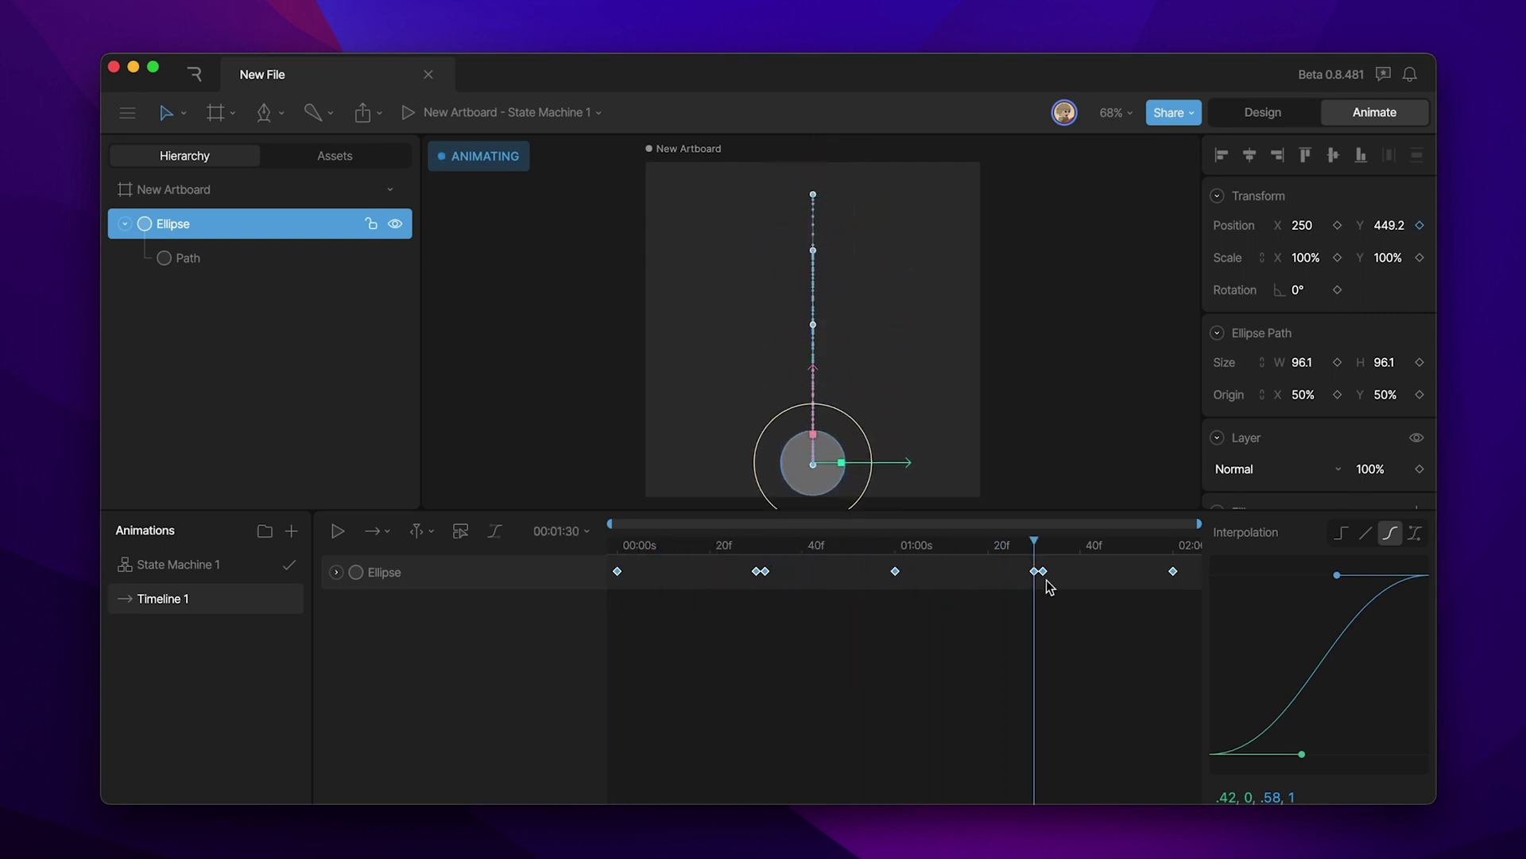
{"action": "left_click", "coordinate": [1172, 570]}
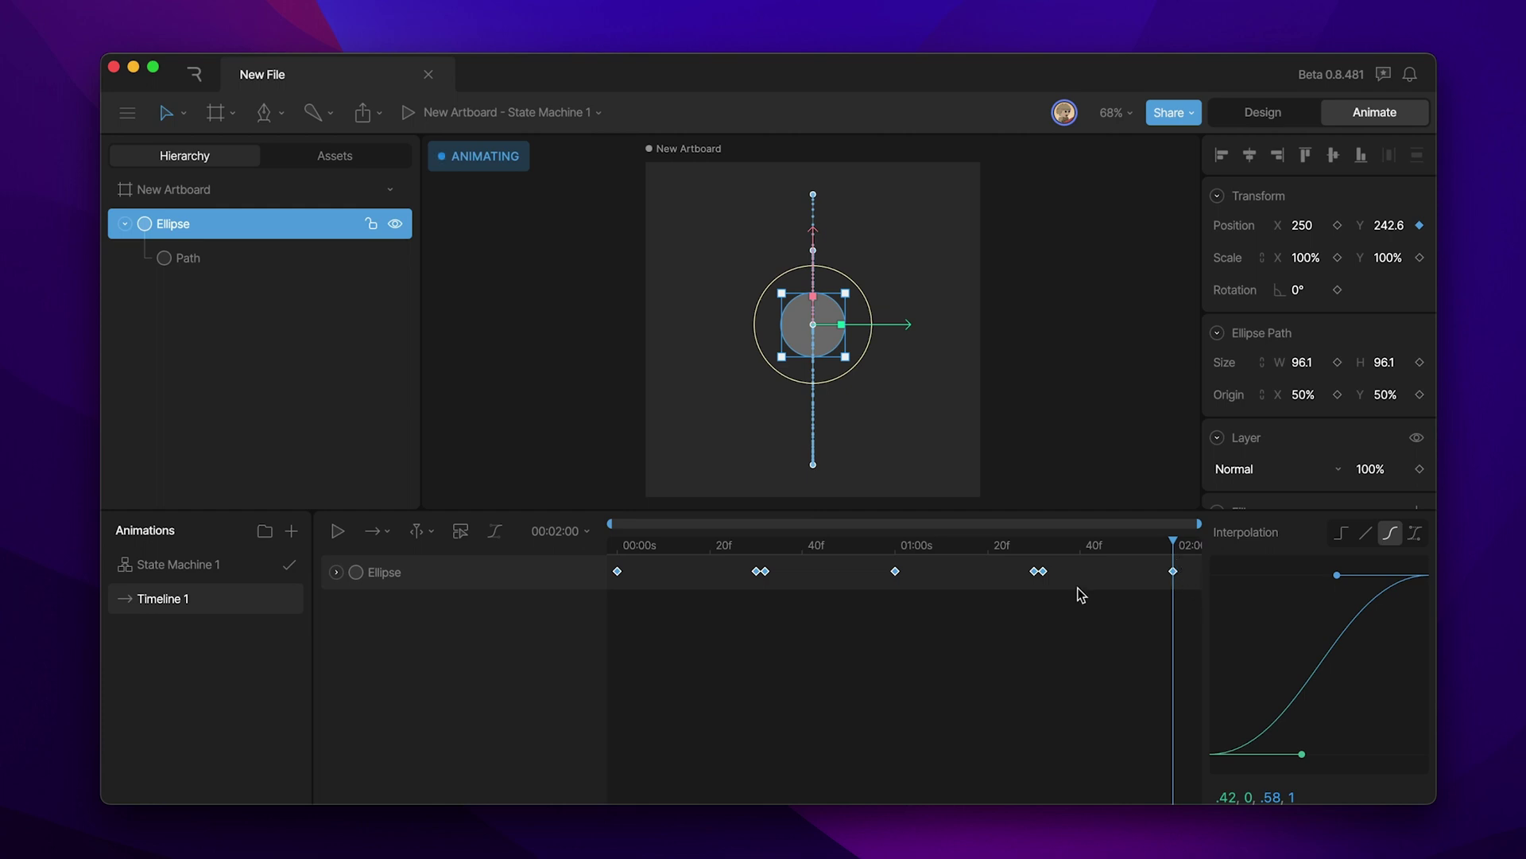
Reshape the 00:00, 01:00 and 02:00 keys' cubic curve to .42, 0, .98, .25 and preview it
{"action": "left_click", "coordinate": [679, 627]}
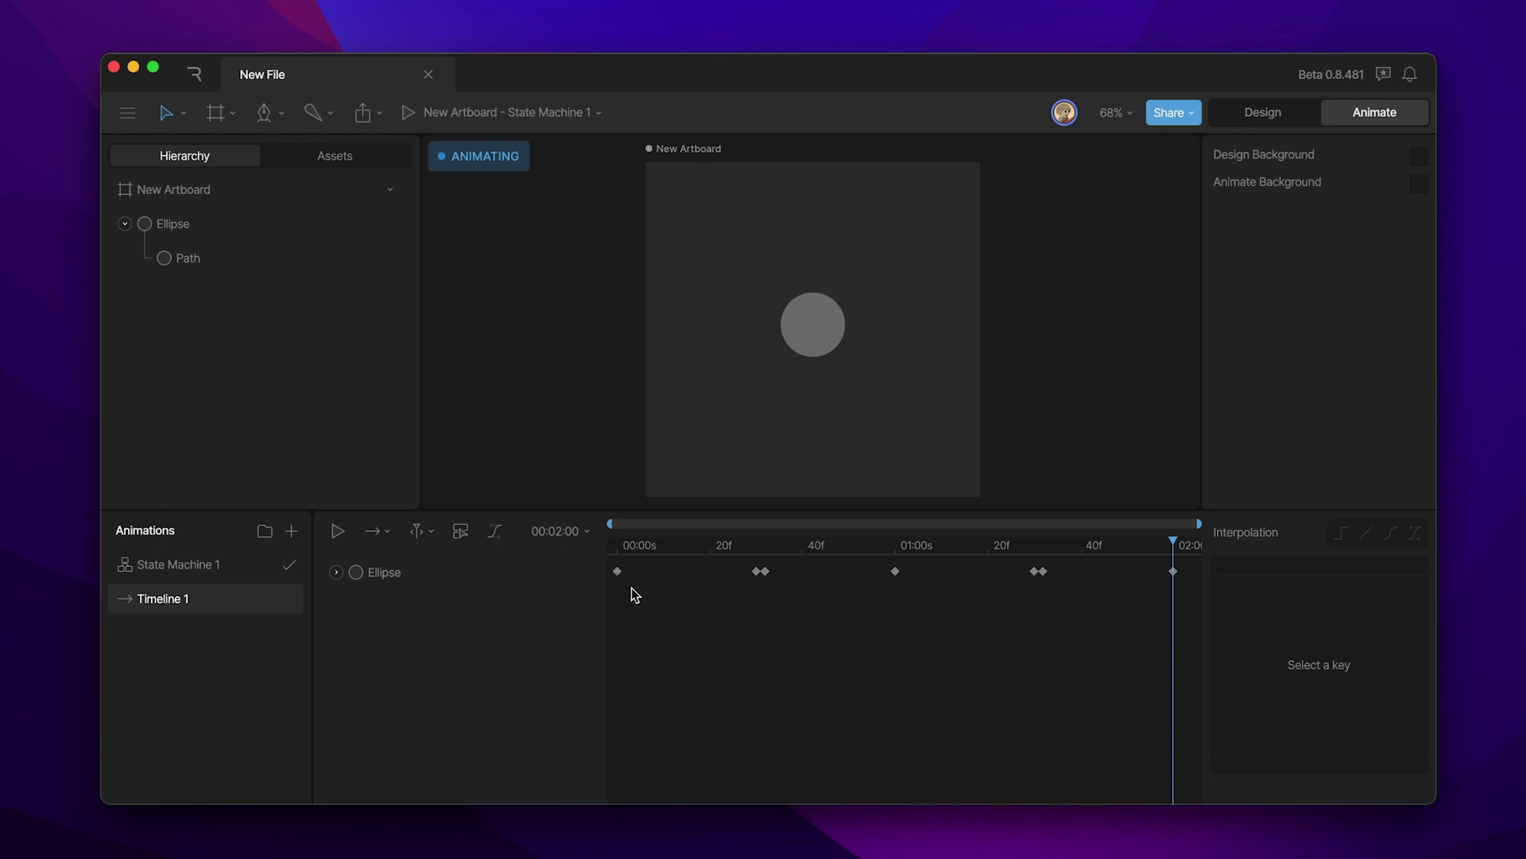
{"action": "left_click_drag", "start_coordinate": [616, 579], "coordinate": [617, 579]}
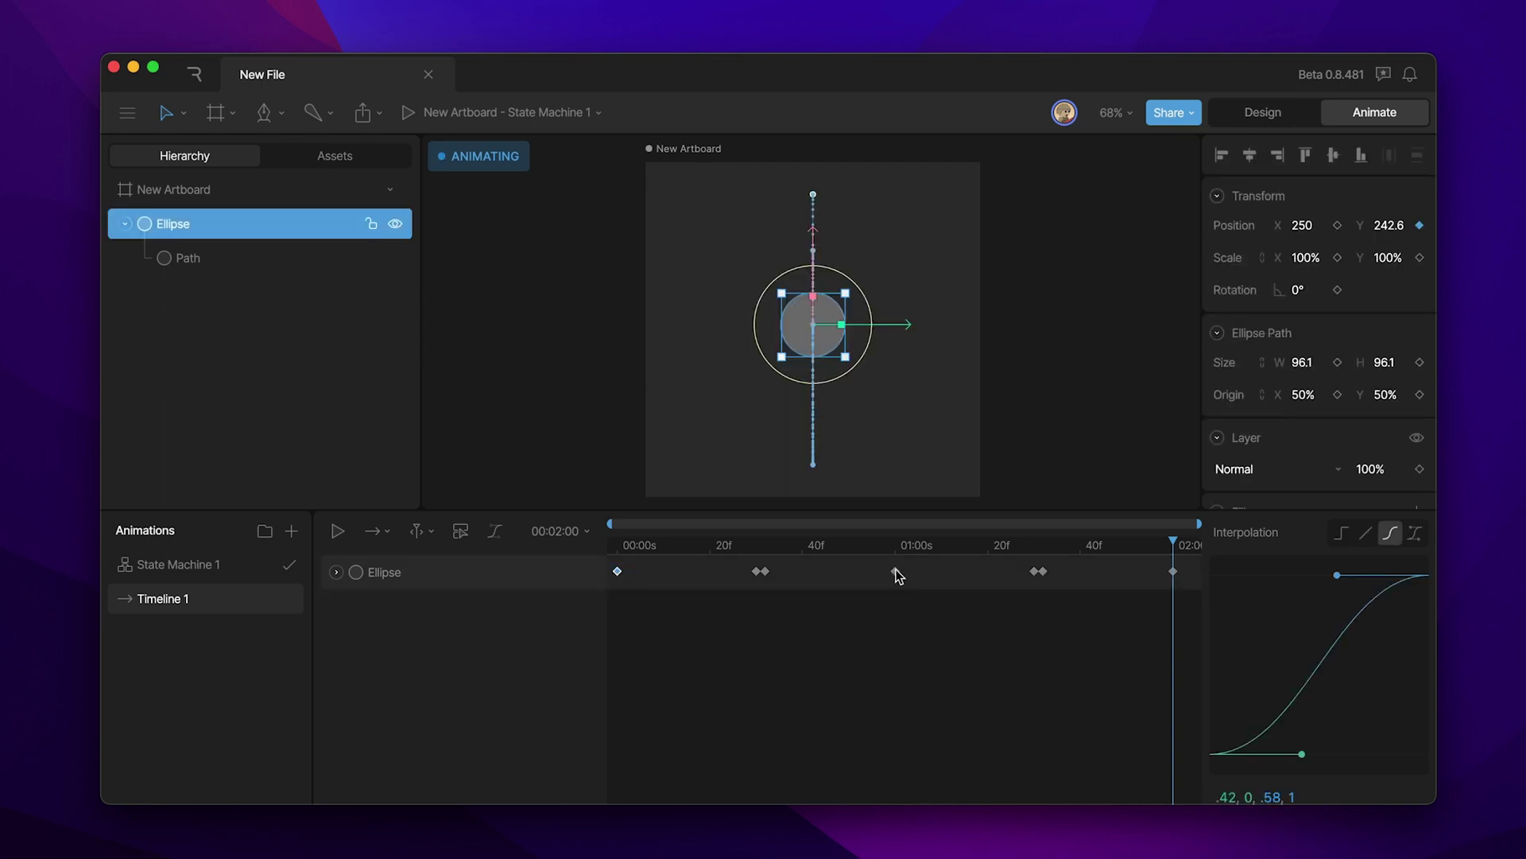
{"action": "left_click_drag", "start_coordinate": [1184, 598], "coordinate": [1183, 599]}
{"action": "left_click_drag", "start_coordinate": [1337, 575], "coordinate": [1424, 708]}
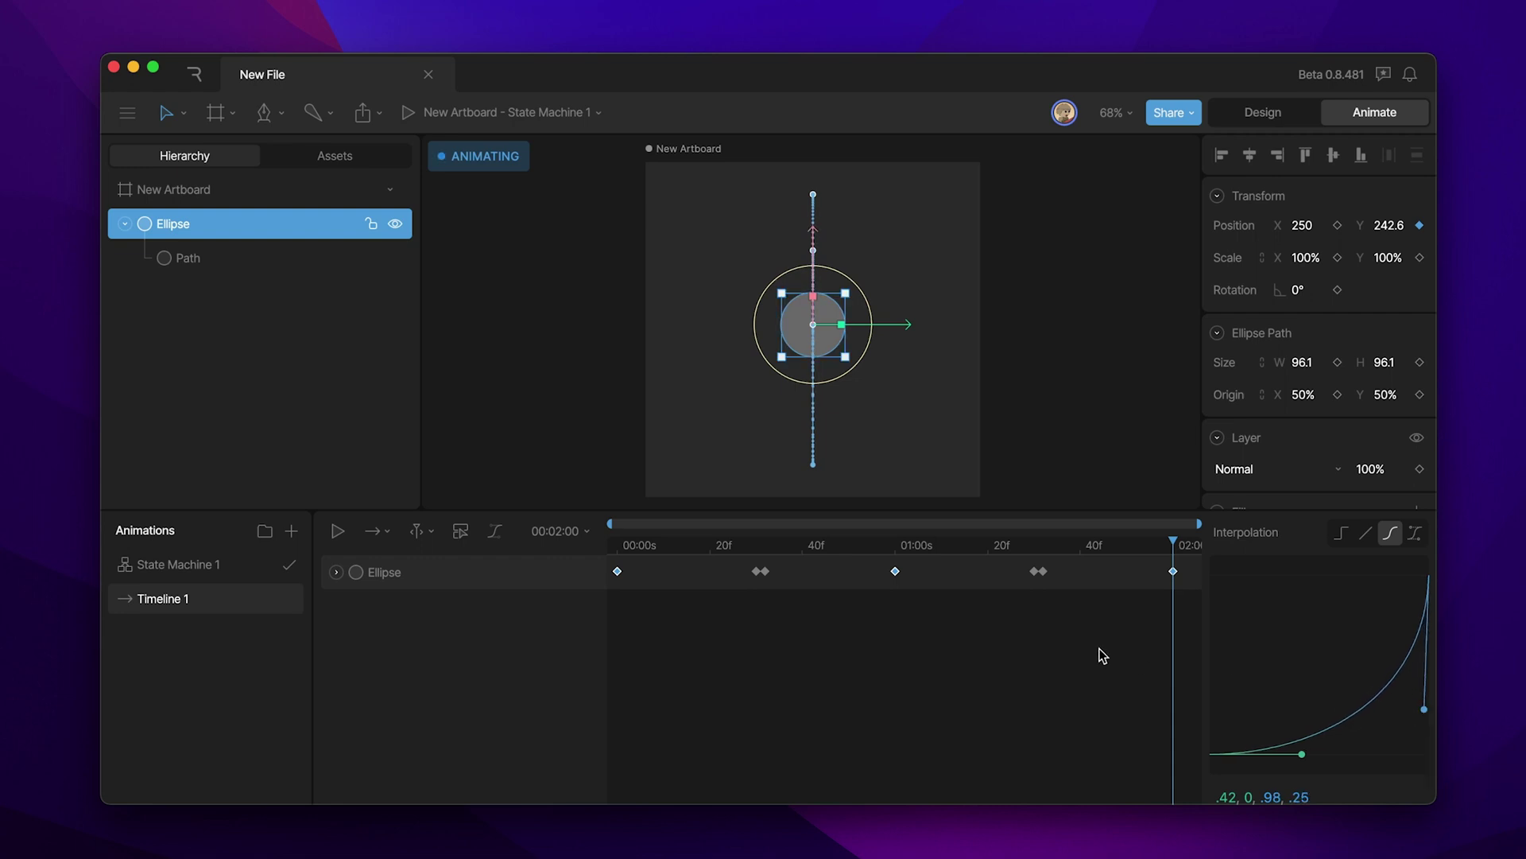
{"action": "key", "text": "space"}
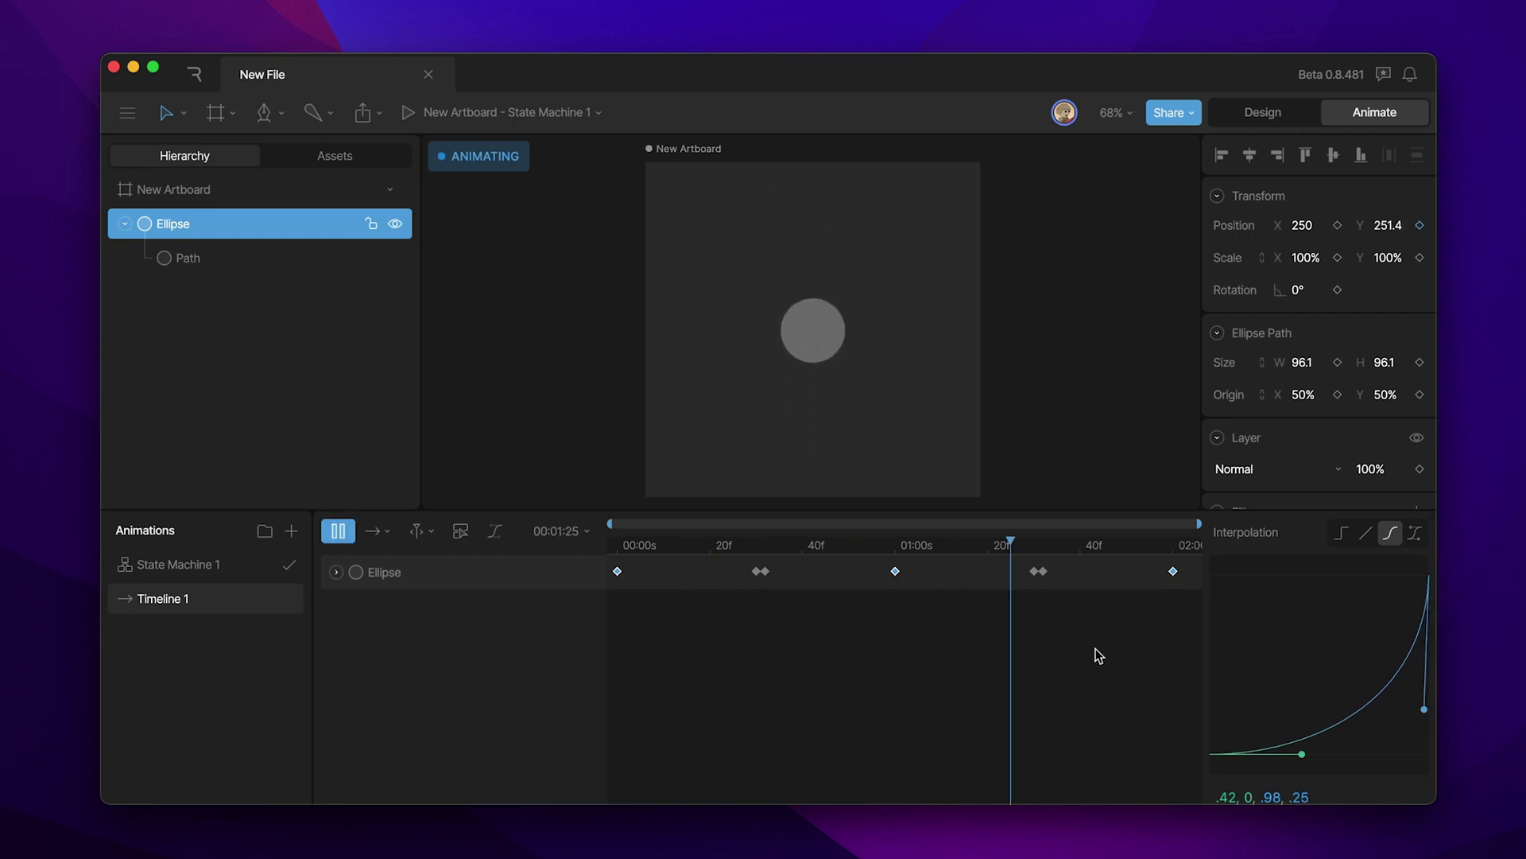
{"action": "key", "text": "space"}
{"action": "left_click", "coordinate": [892, 659]}
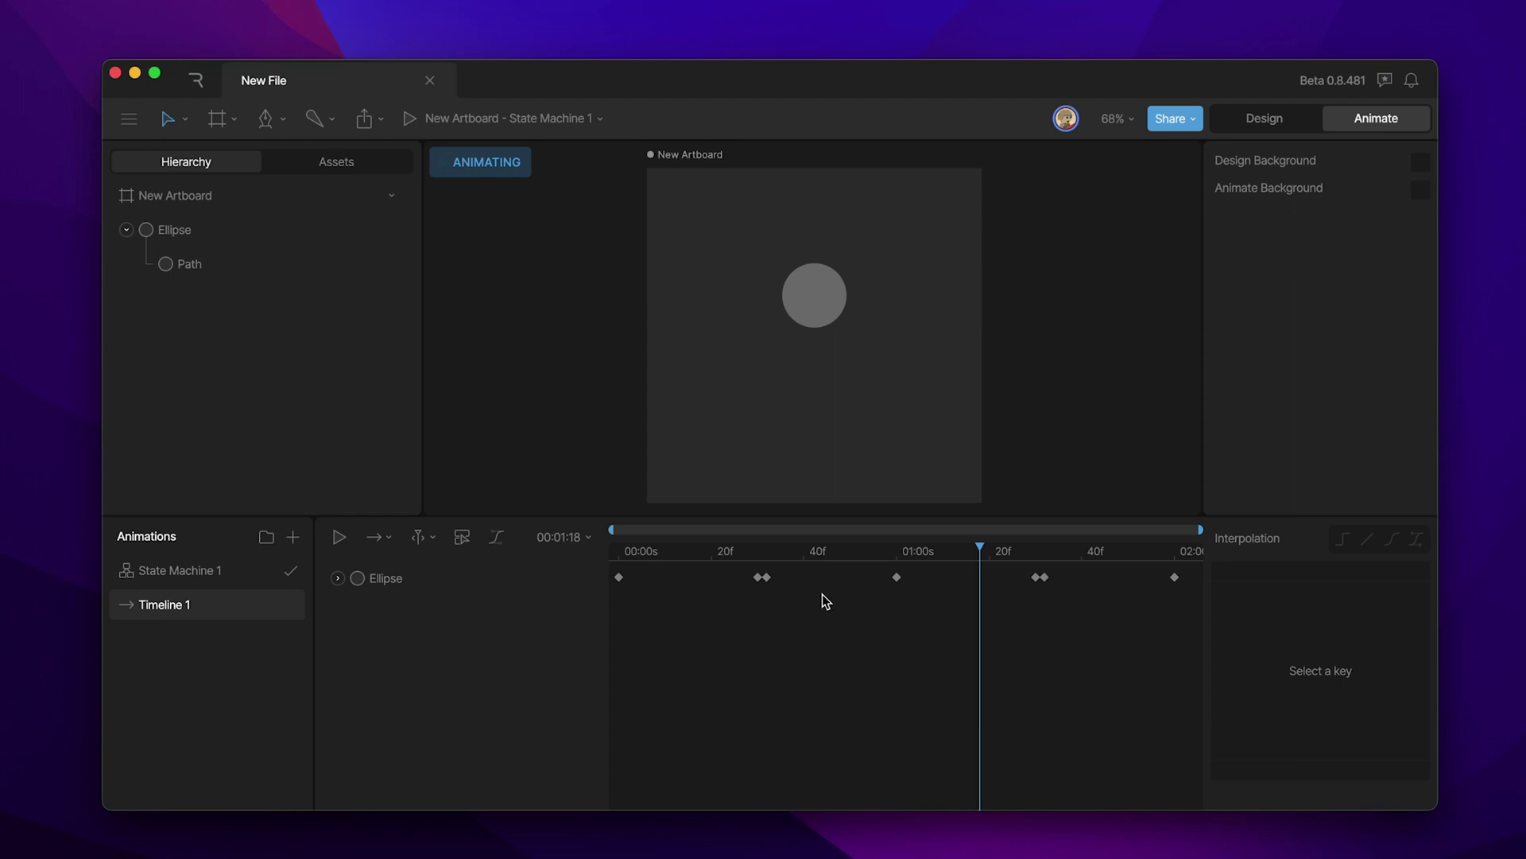
Scrub the bounce from the 30f key, then bend the later key's curve into an ease-out near .09, .64, .58, 1
{"action": "left_click", "coordinate": [767, 577]}
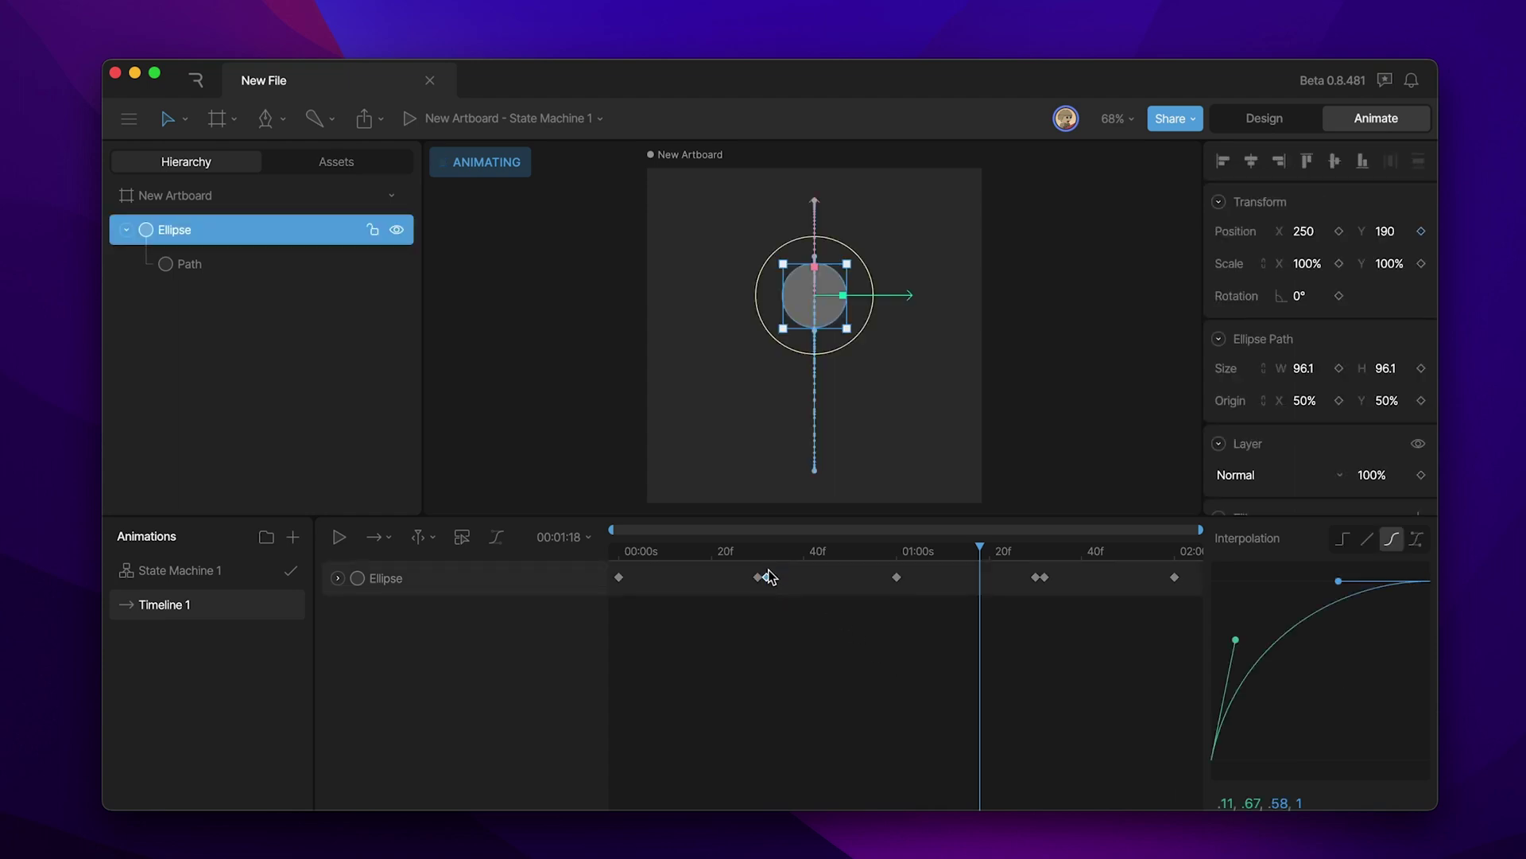
{"action": "left_click", "coordinate": [768, 552]}
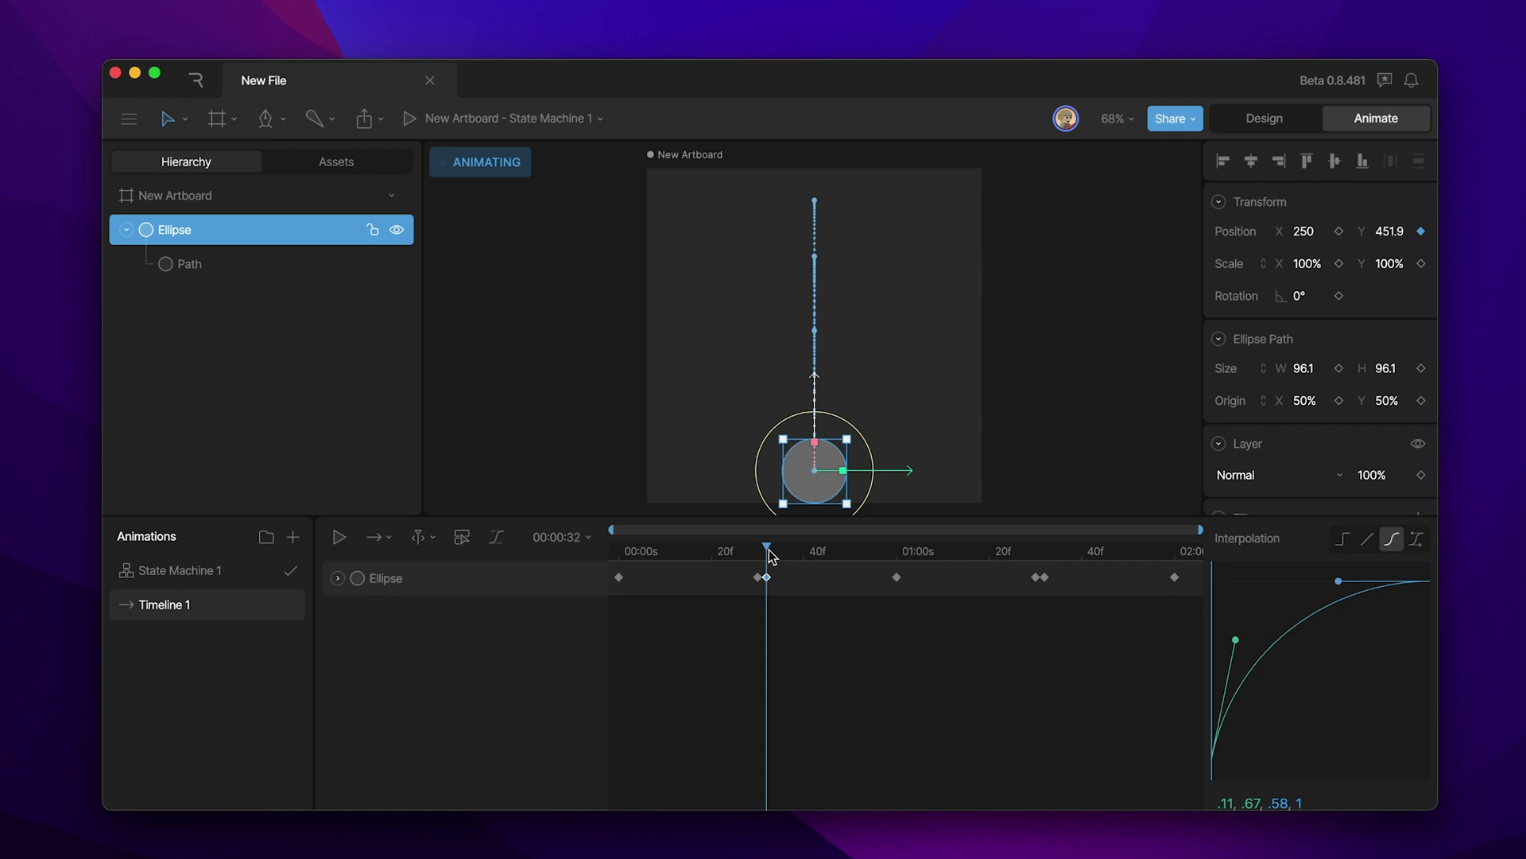
{"action": "left_click_drag", "start_coordinate": [768, 555], "coordinate": [1048, 604]}
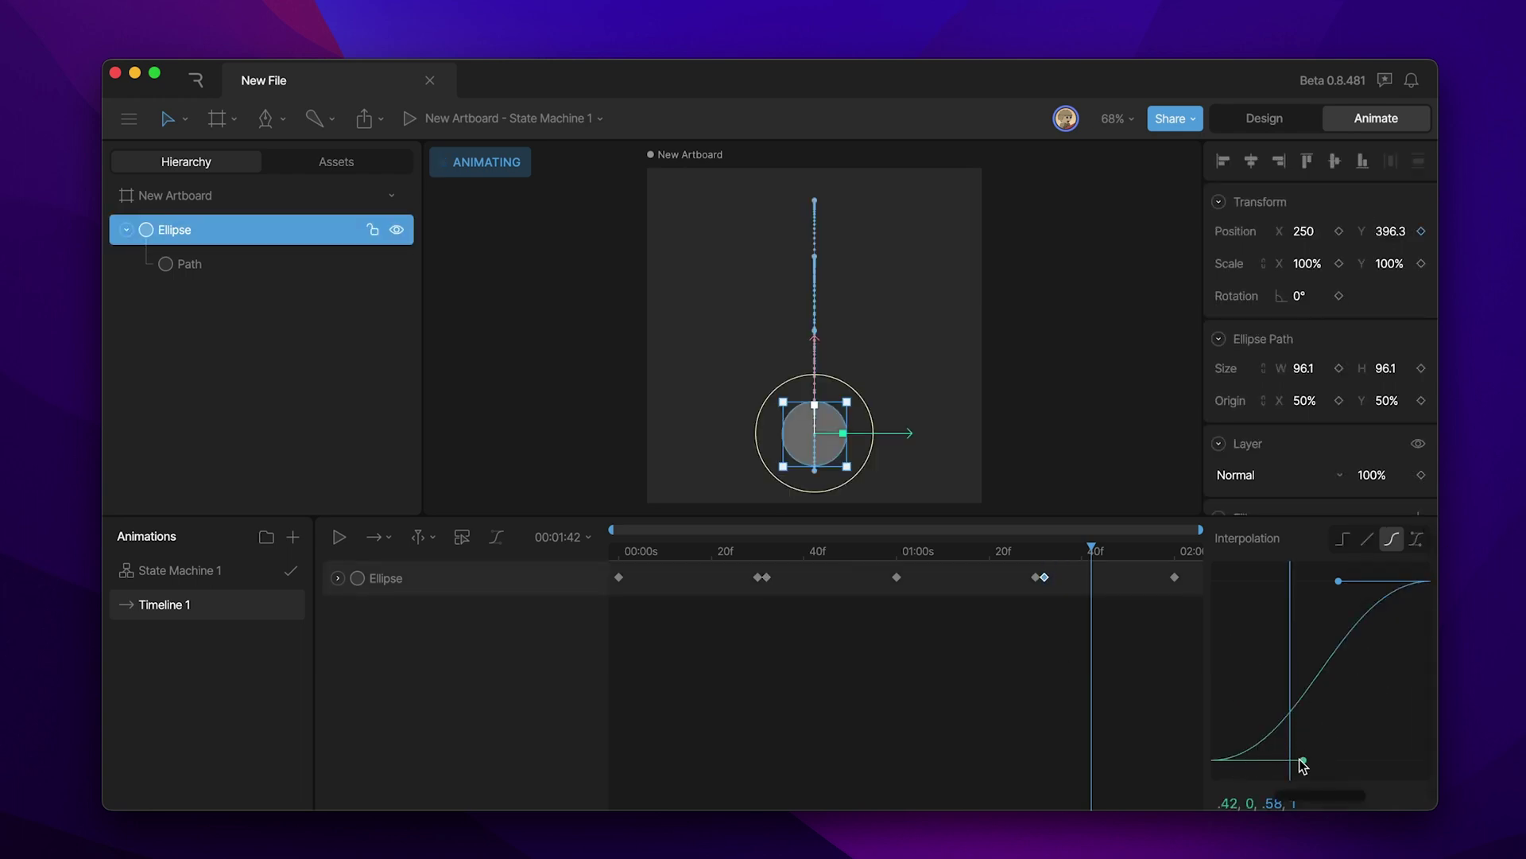
{"action": "left_click_drag", "start_coordinate": [1304, 760], "coordinate": [1231, 646]}
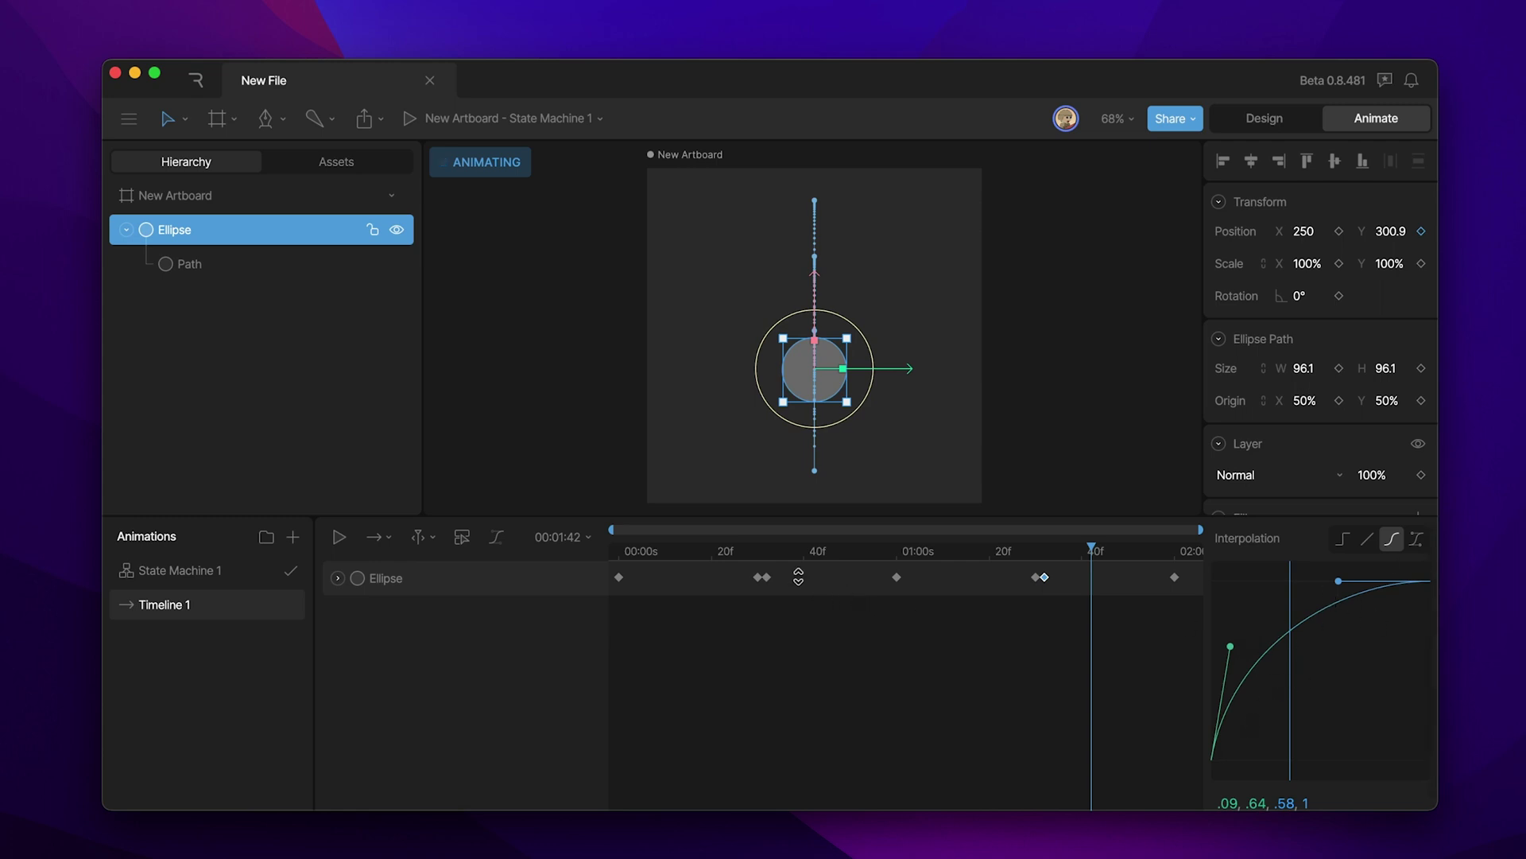
{"action": "mouse_move", "coordinate": [781, 569]}
{"action": "left_mouse_down"}
{"action": "mouse_move", "coordinate": [765, 596]}
{"action": "mouse_move", "coordinate": [768, 583]}
{"action": "left_mouse_up"}
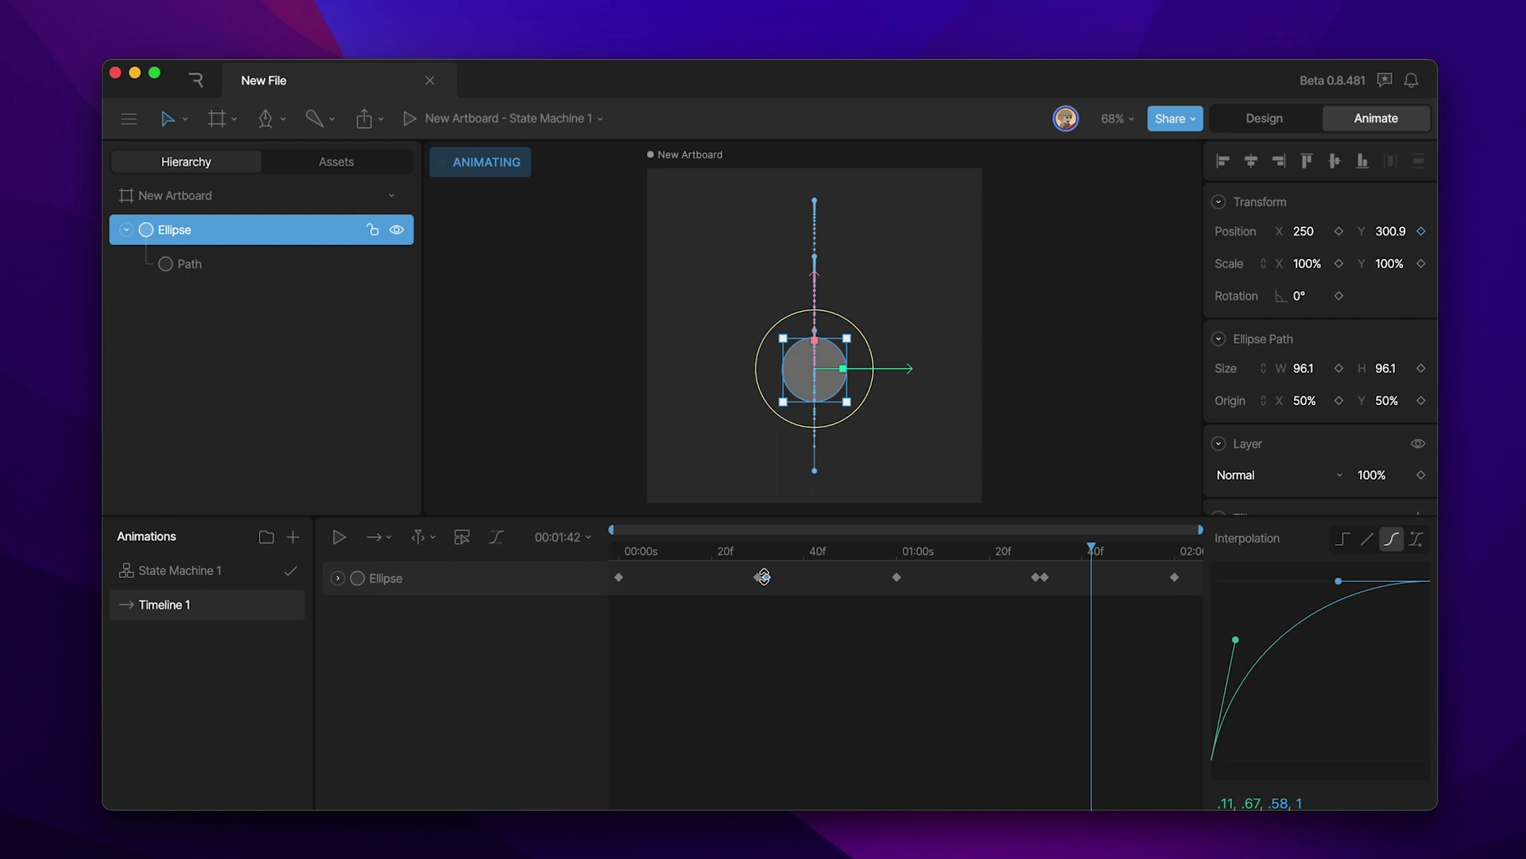
Copy the 30f key's .11, .67, .58, 1 curve values and paste them onto the 01:30 key
{"action": "left_click", "coordinate": [1253, 801]}
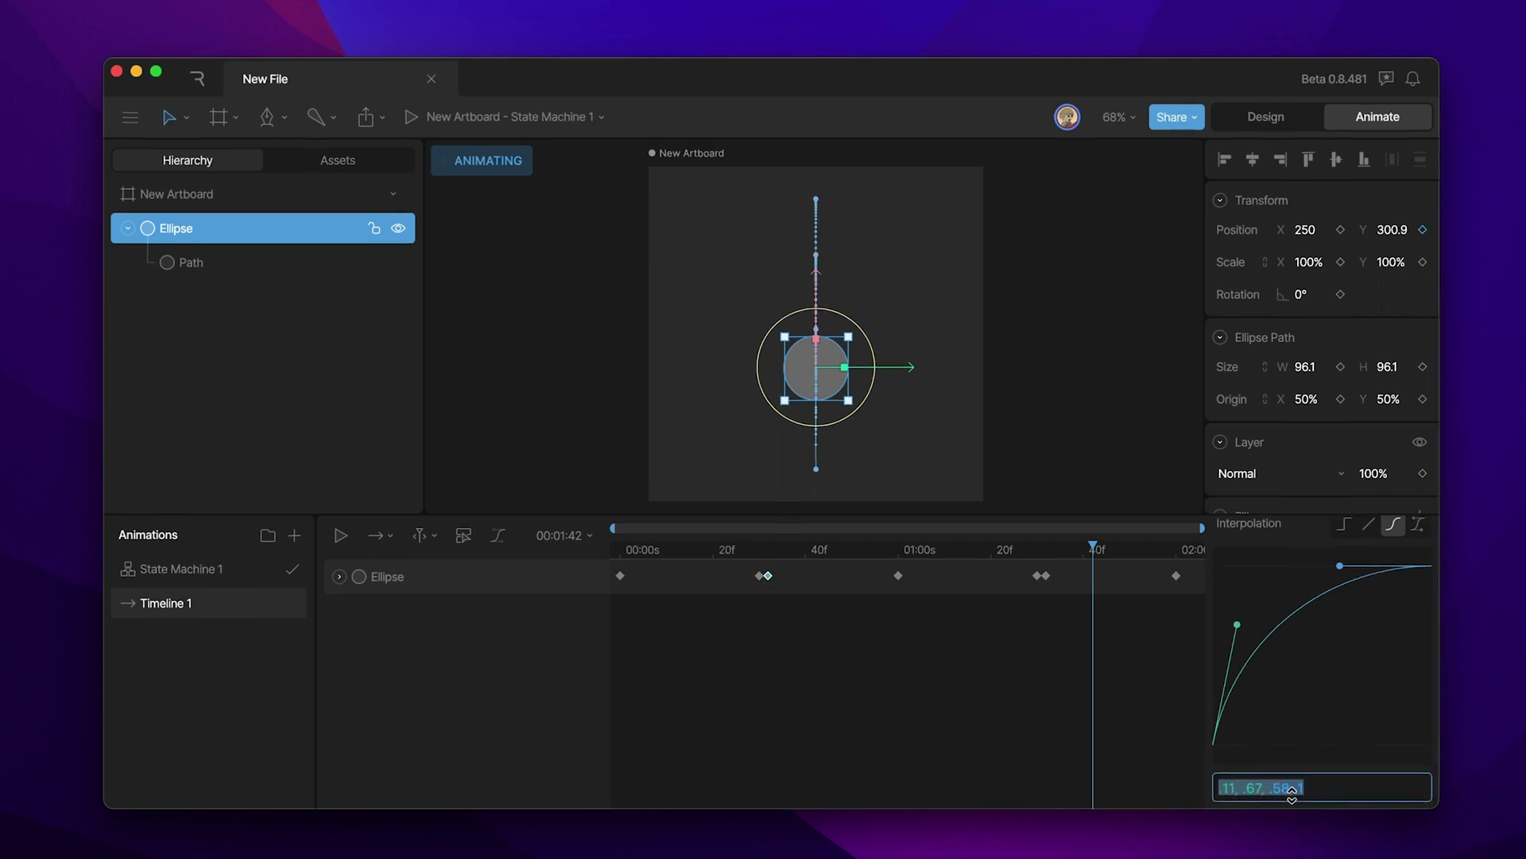
{"action": "key", "text": "super+c"}
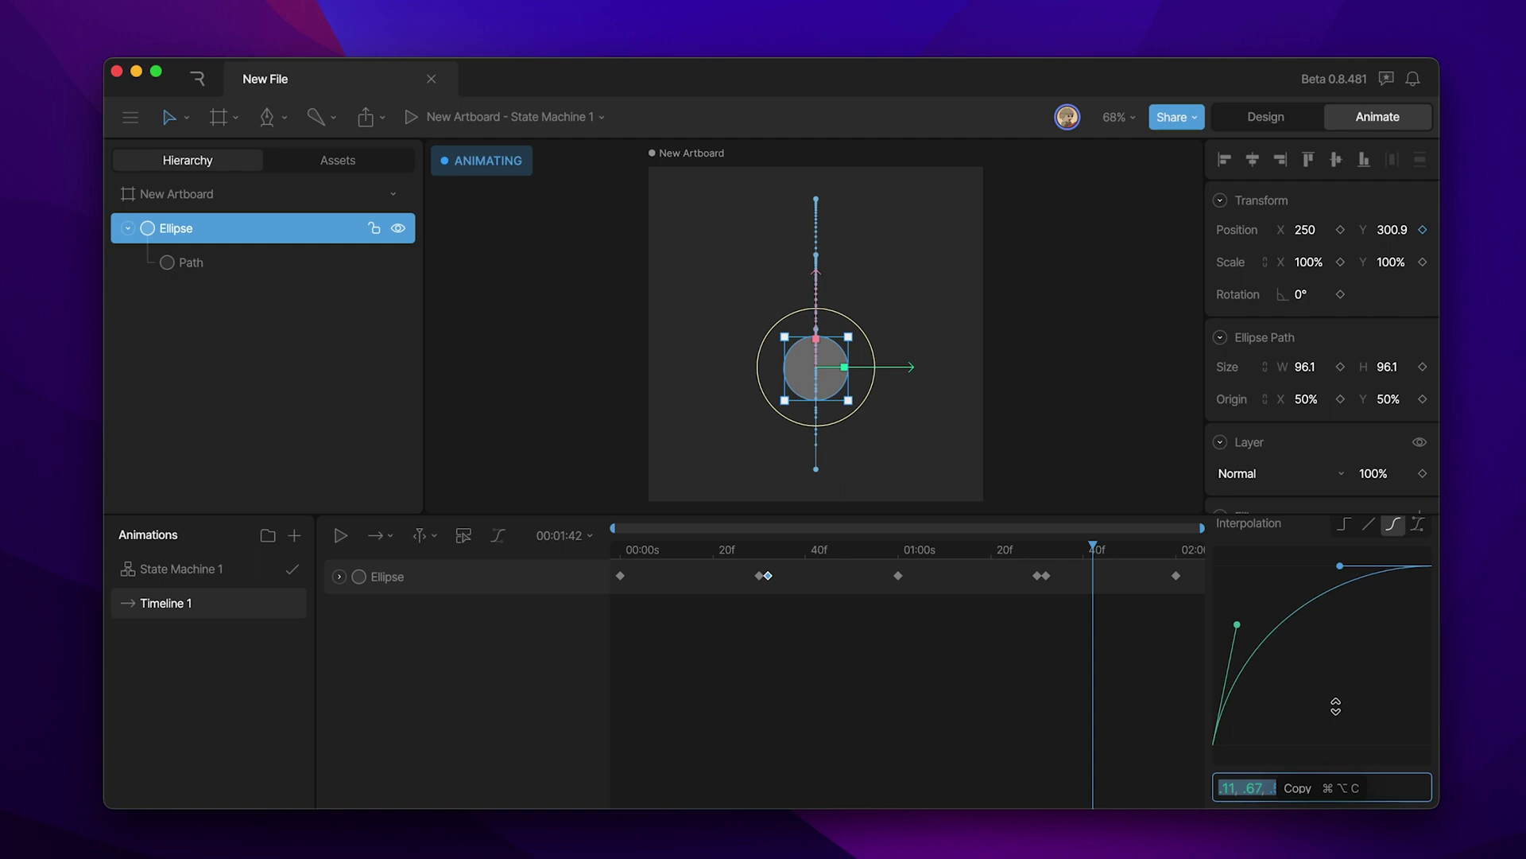
{"action": "left_click_drag", "start_coordinate": [1063, 568], "coordinate": [1044, 594]}
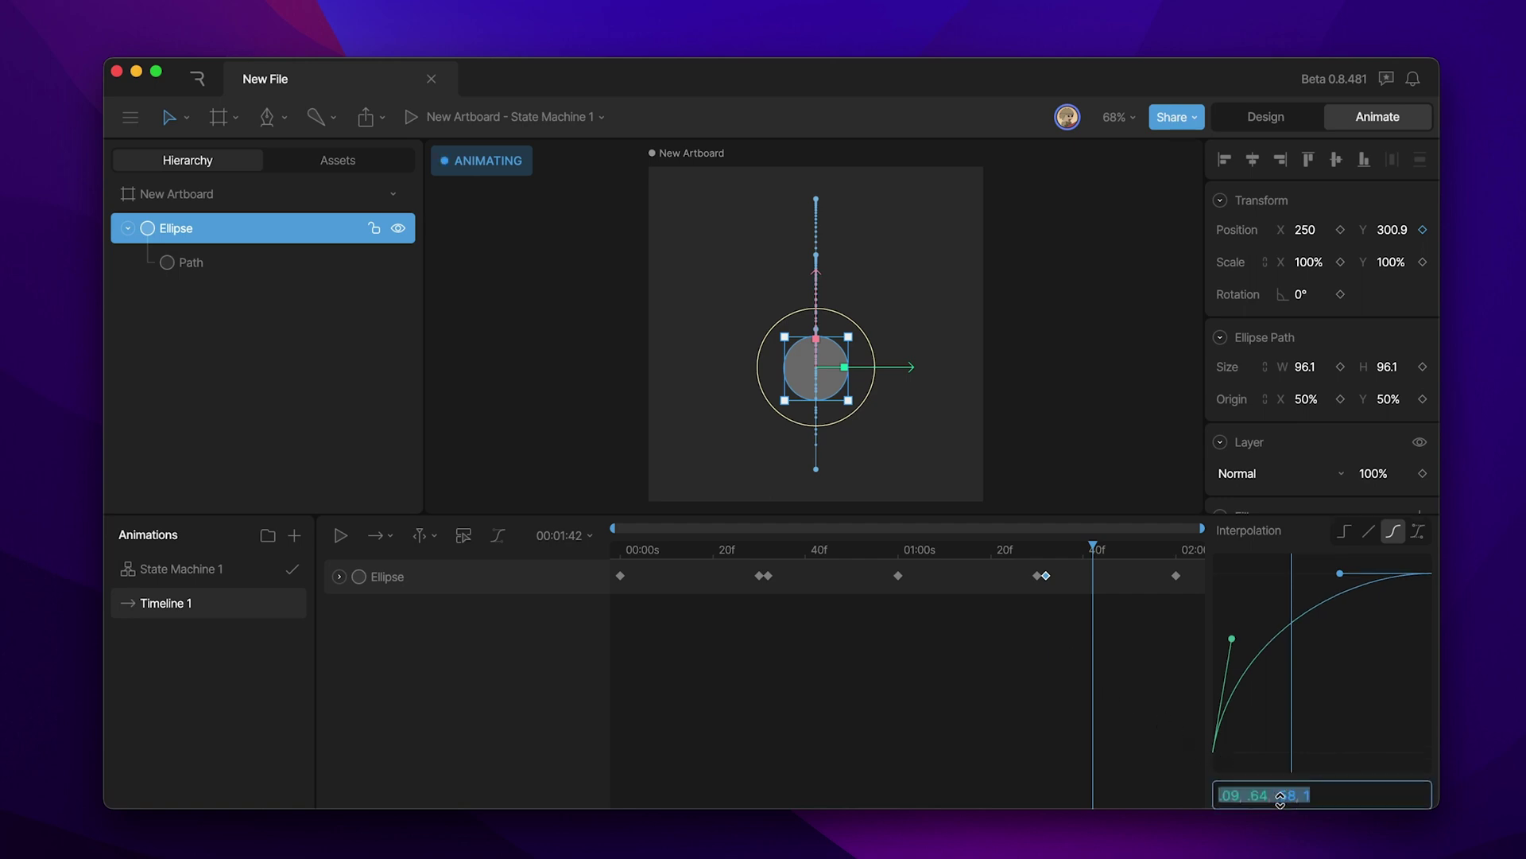
{"action": "left_click", "coordinate": [1280, 801]}
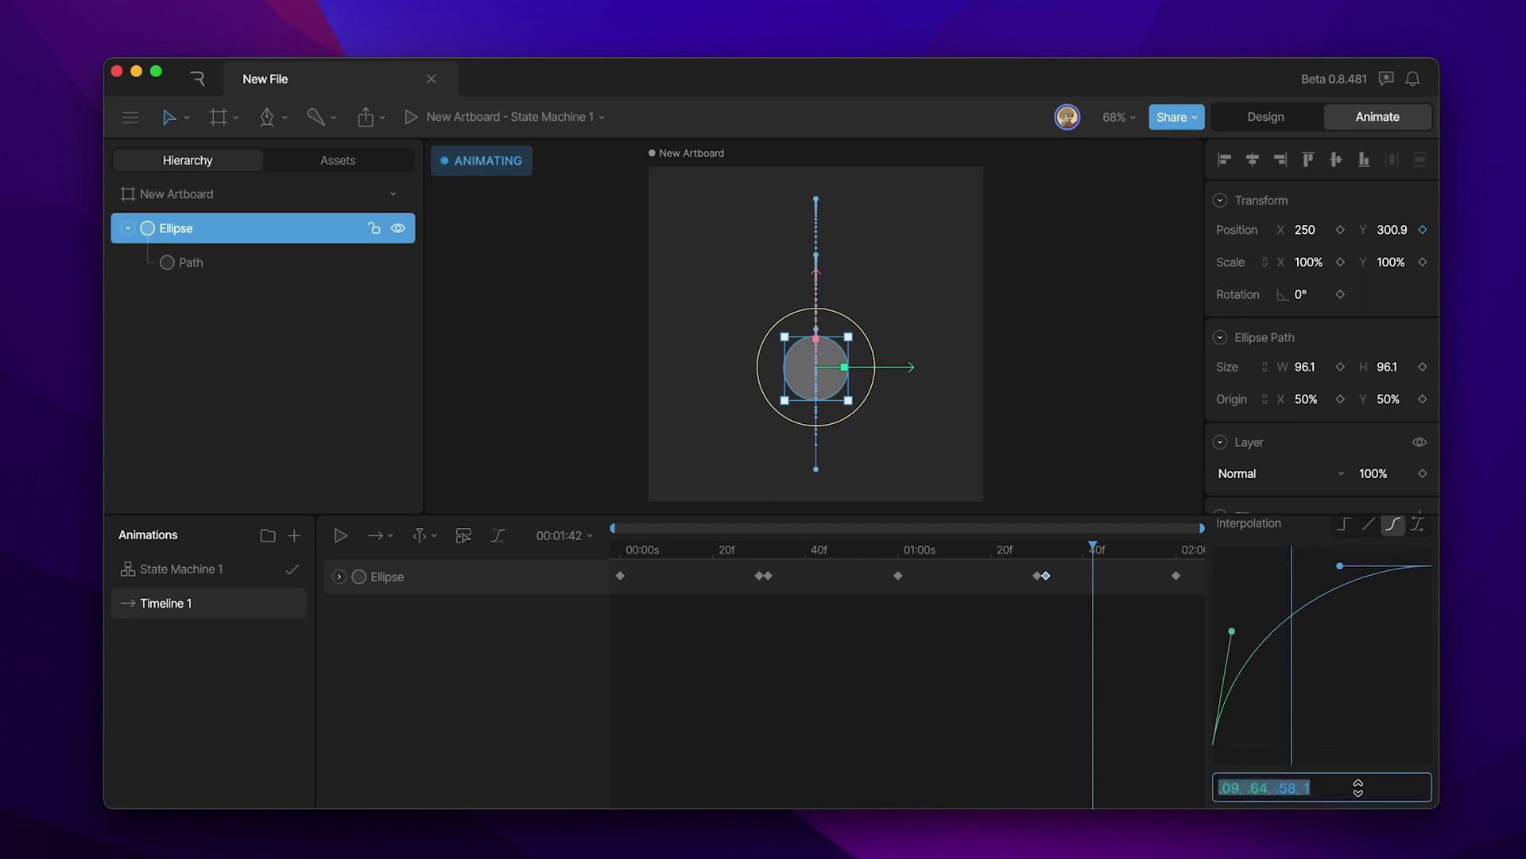
{"action": "key", "text": "super+v"}
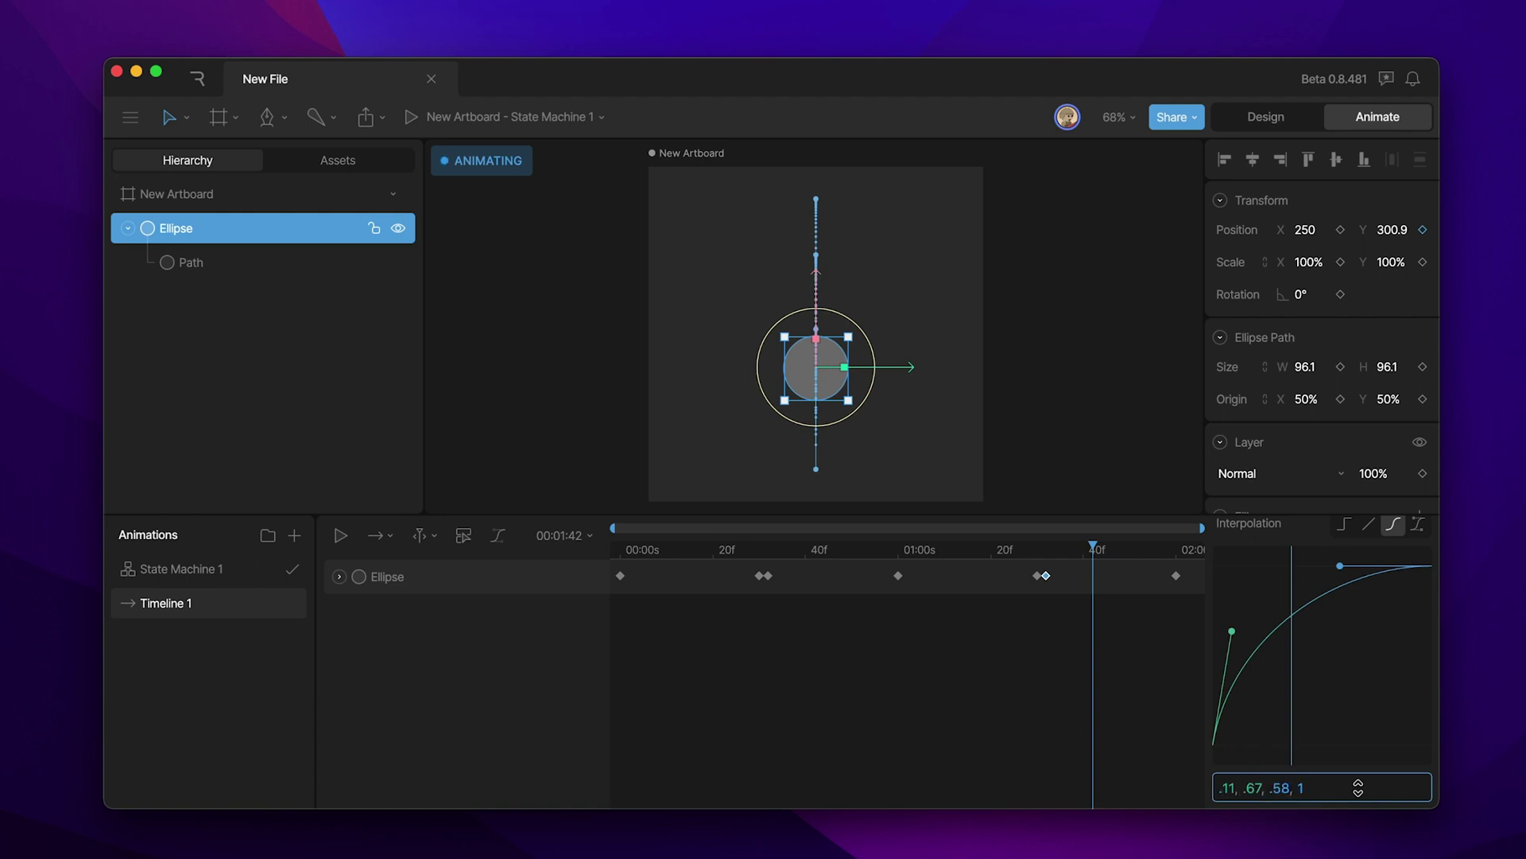
{"action": "key", "text": "Return"}
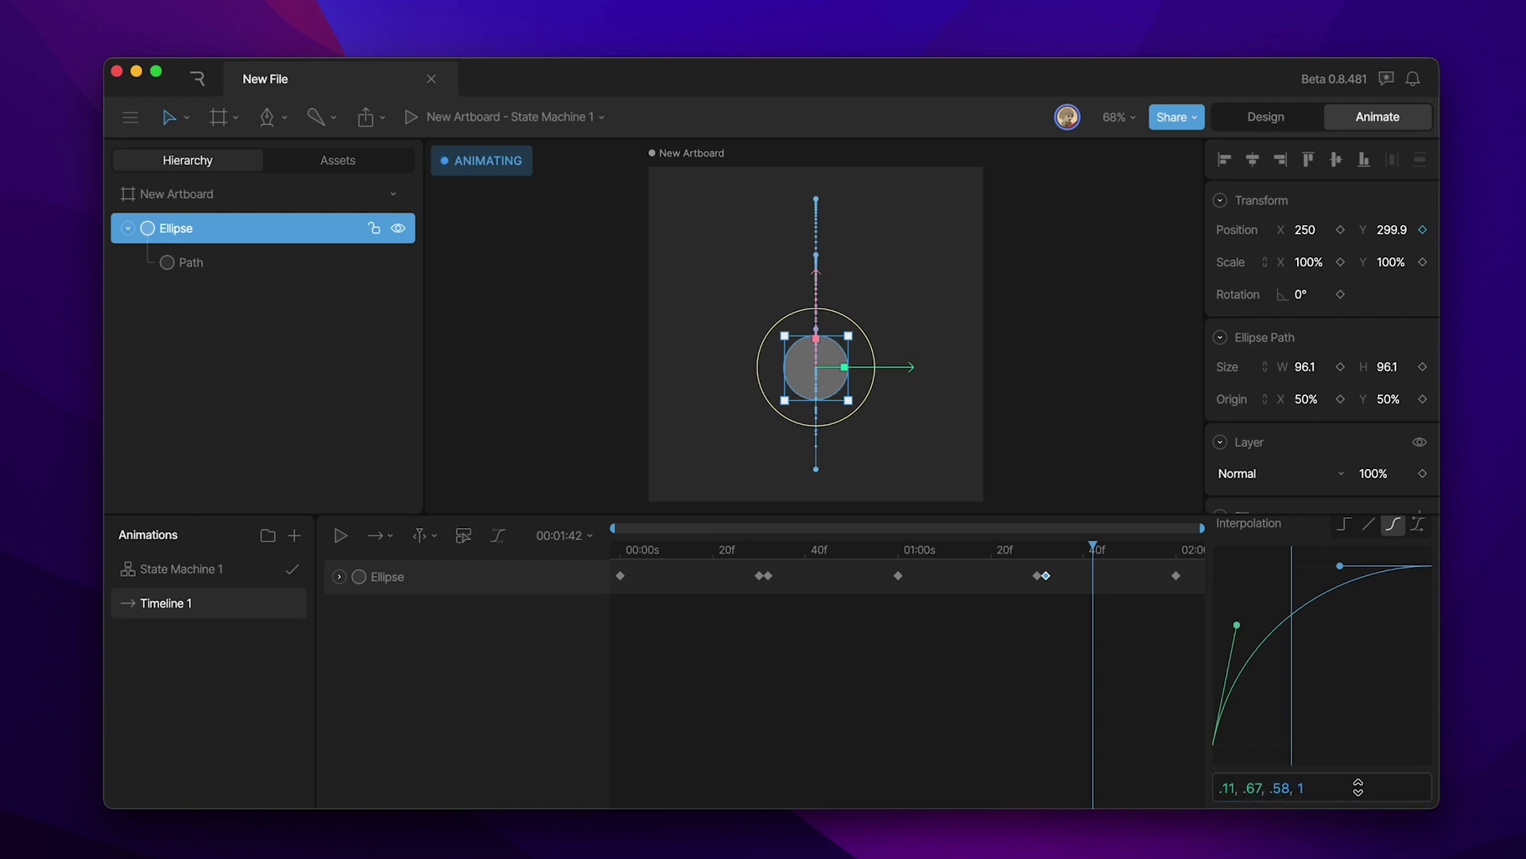
{"action": "left_click", "coordinate": [768, 575]}
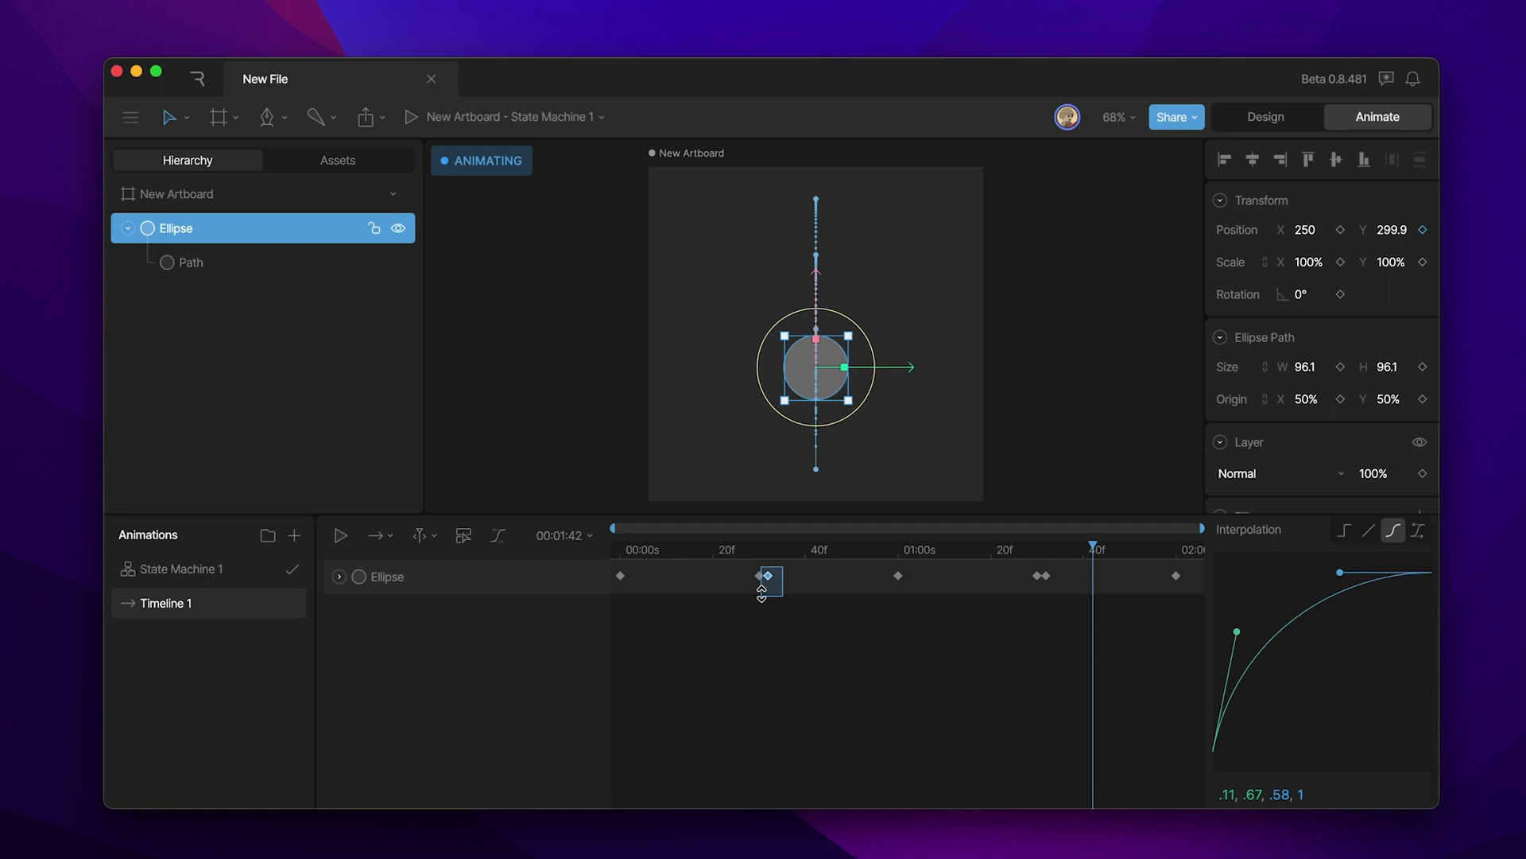
Preview the diagonal move, then switch the Ellipse's 00:00 key from linear to Cubic .42, 0, .58, 1
{"action": "left_click_drag", "start_coordinate": [1075, 561], "coordinate": [1031, 645]}
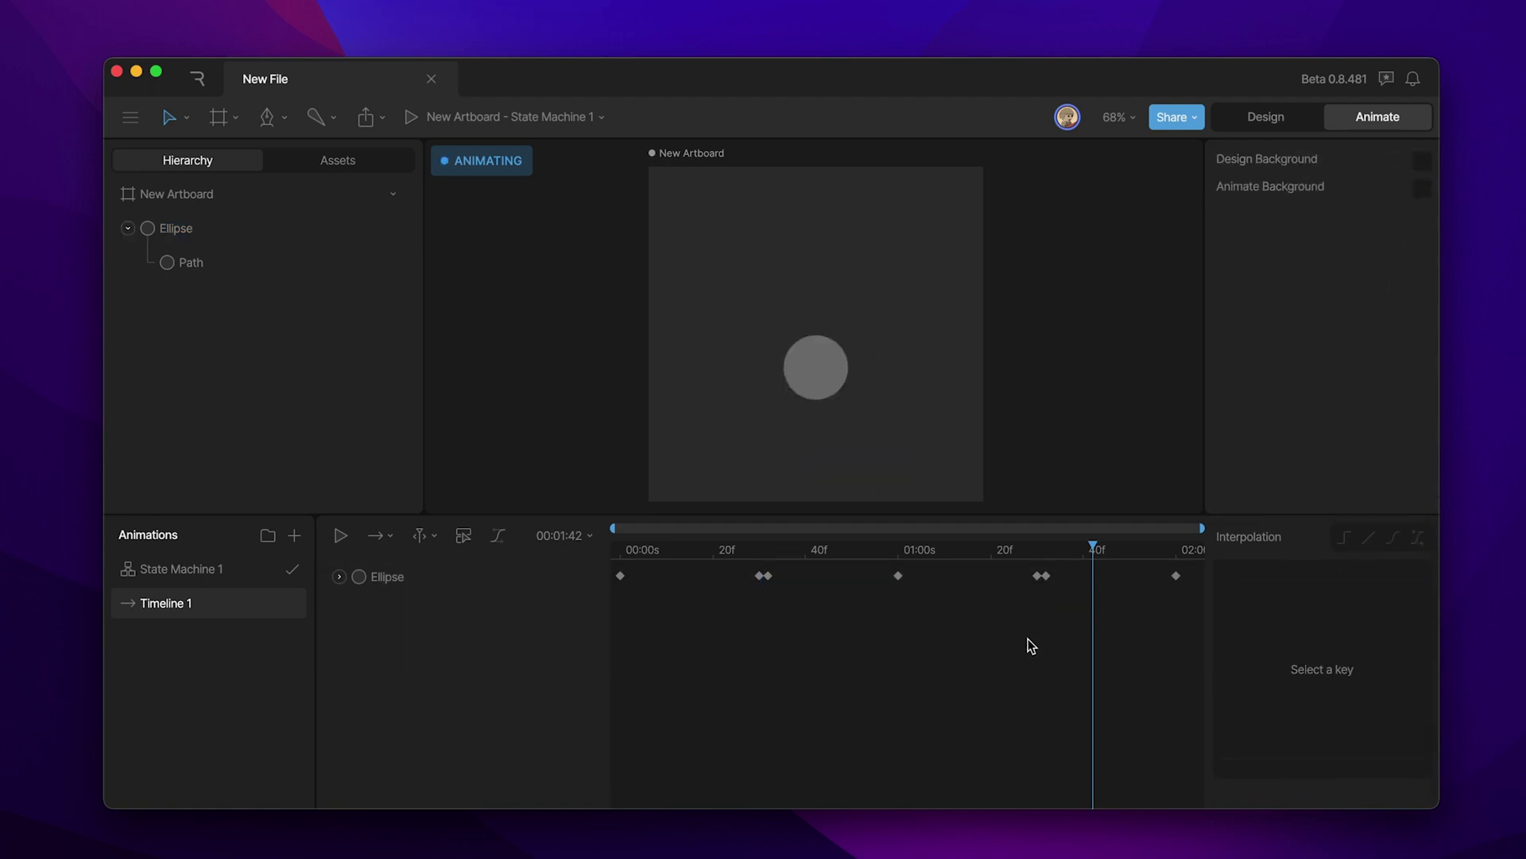
{"action": "key", "text": "space"}
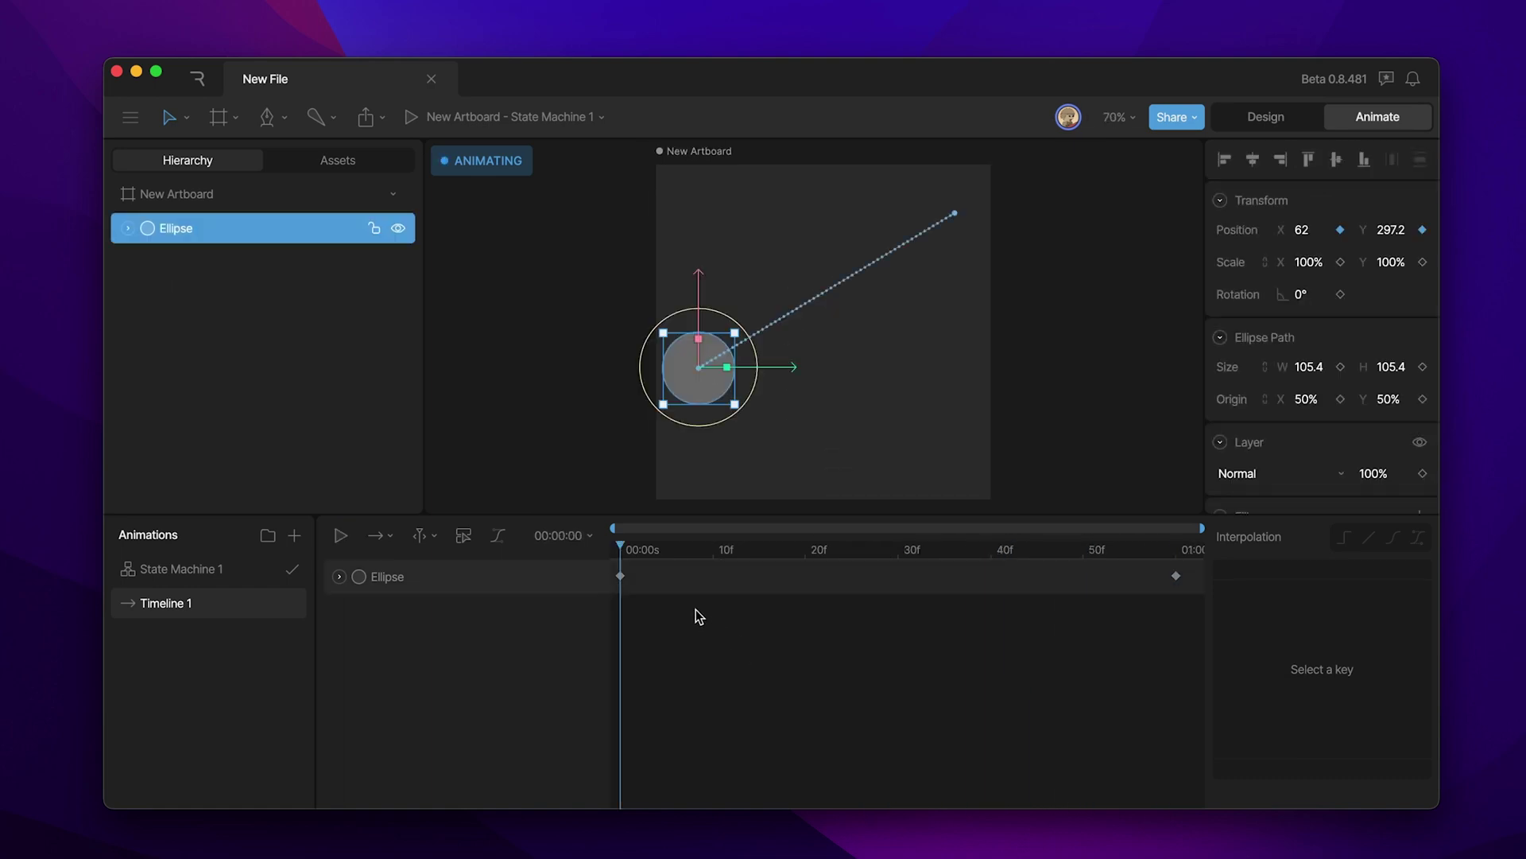
{"action": "left_click", "coordinate": [621, 576]}
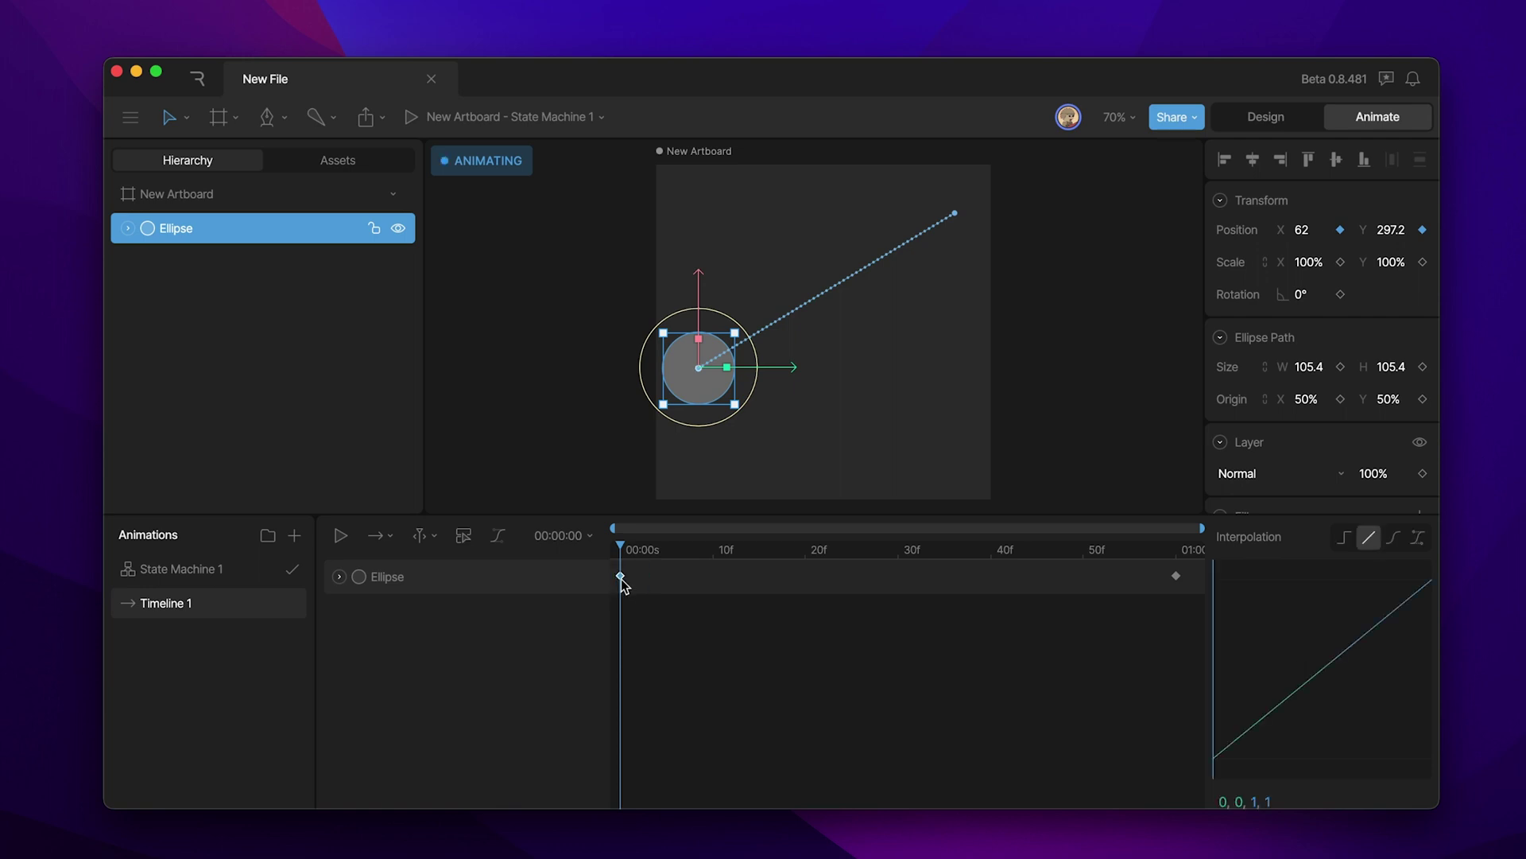
{"action": "left_click", "coordinate": [1394, 538]}
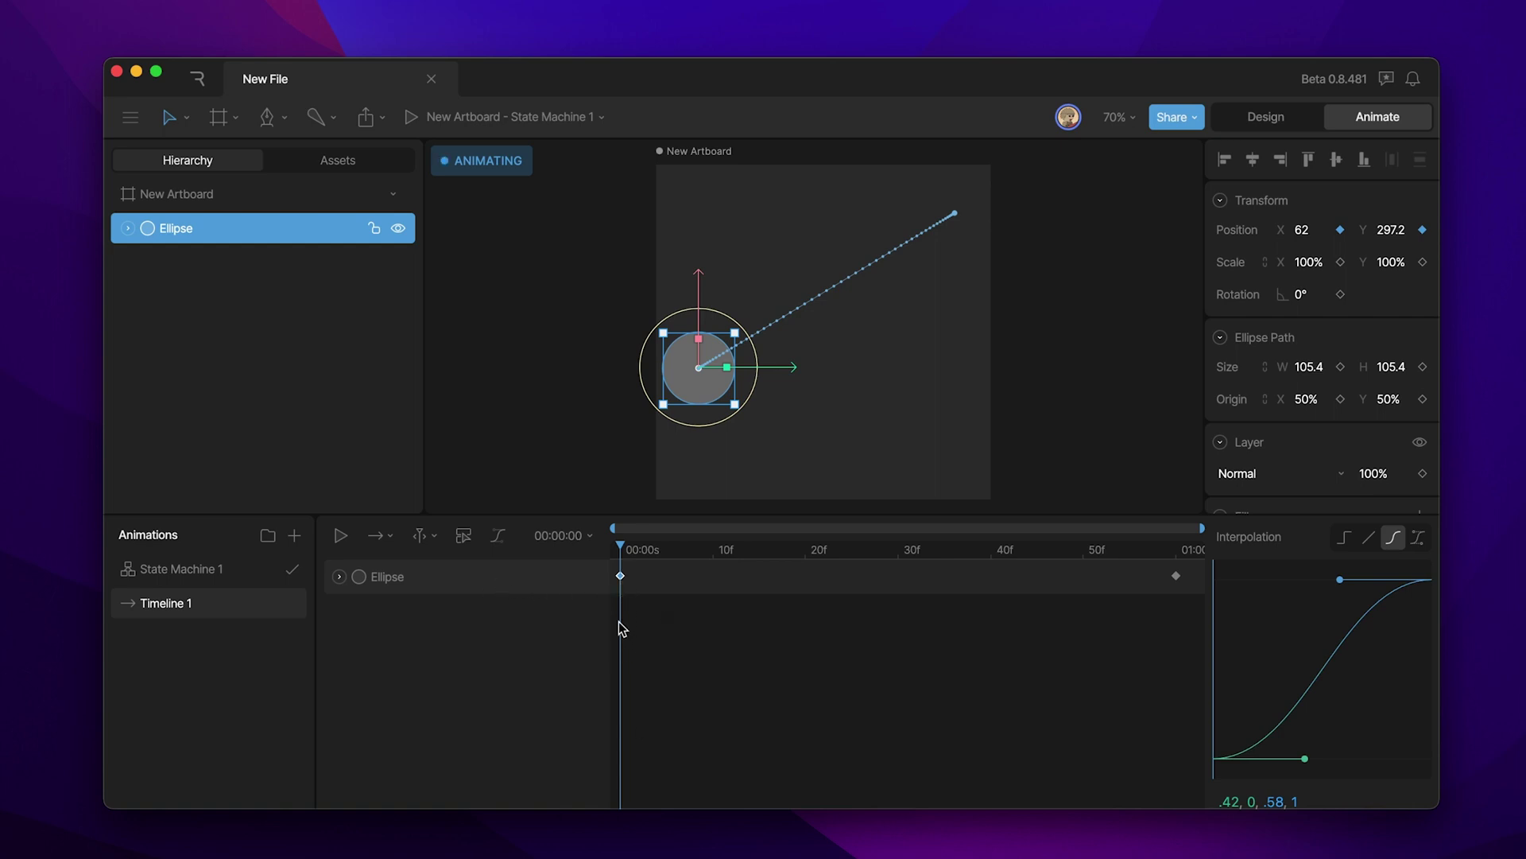
Expand the Ellipse into separate X and Y position tracks and set the 00:00 Y key to Linear
{"action": "left_click", "coordinate": [339, 577]}
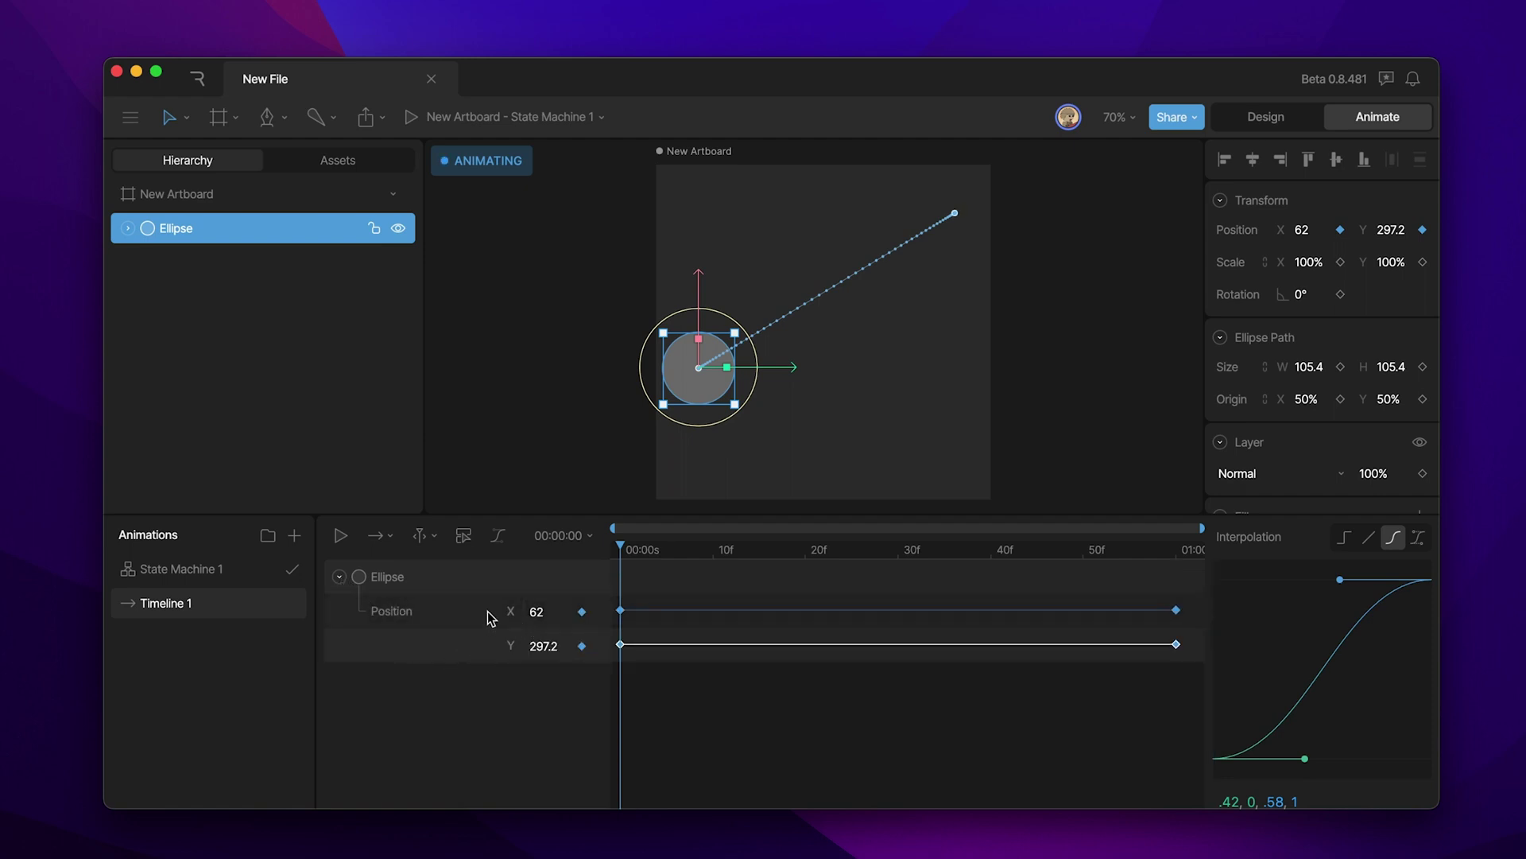
{"action": "left_click", "coordinate": [621, 610]}
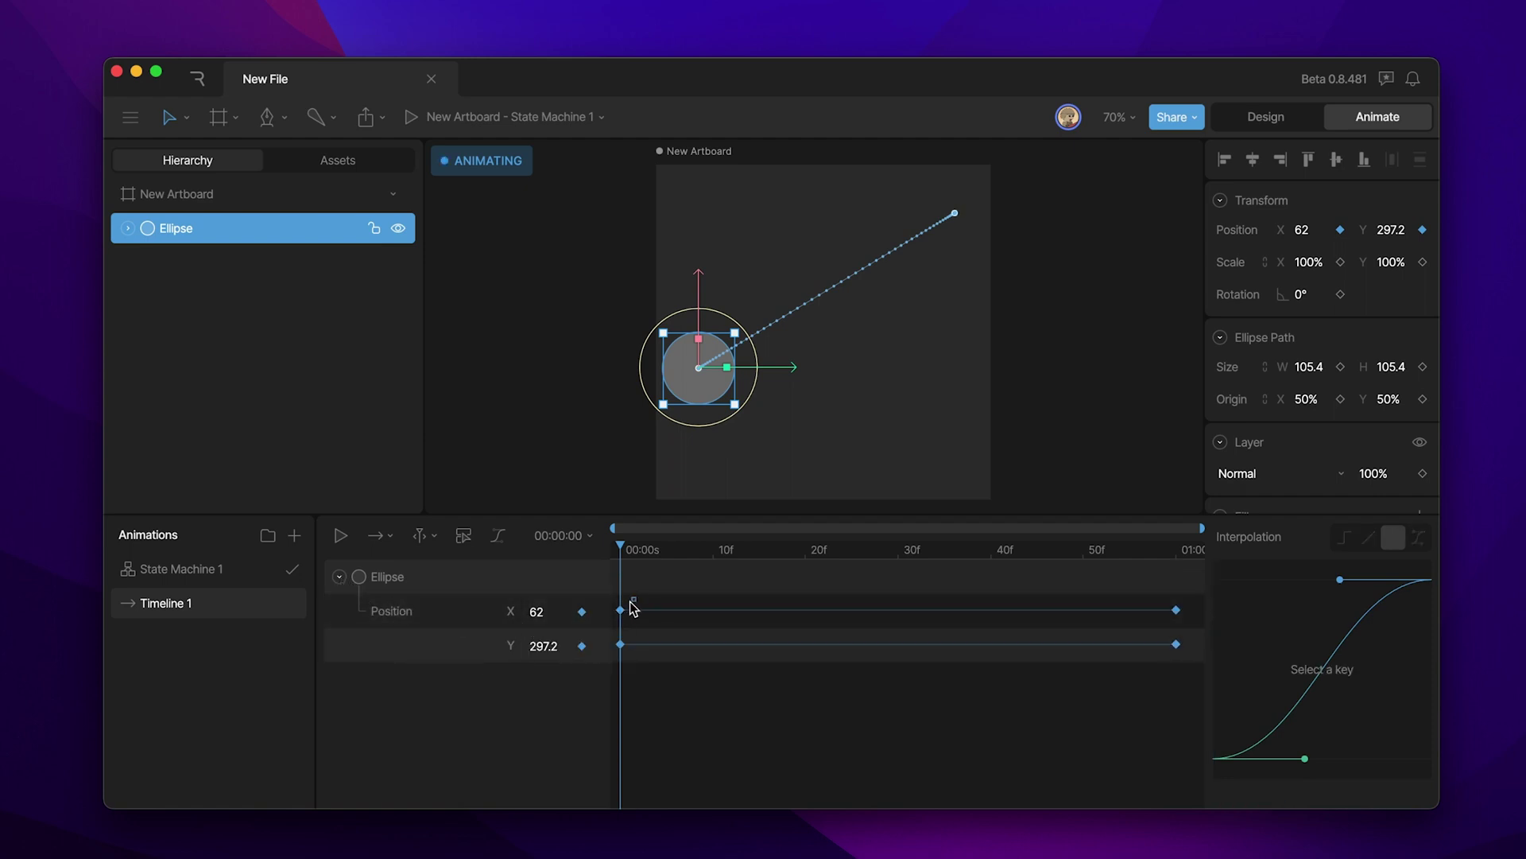
{"action": "left_click", "coordinate": [621, 644]}
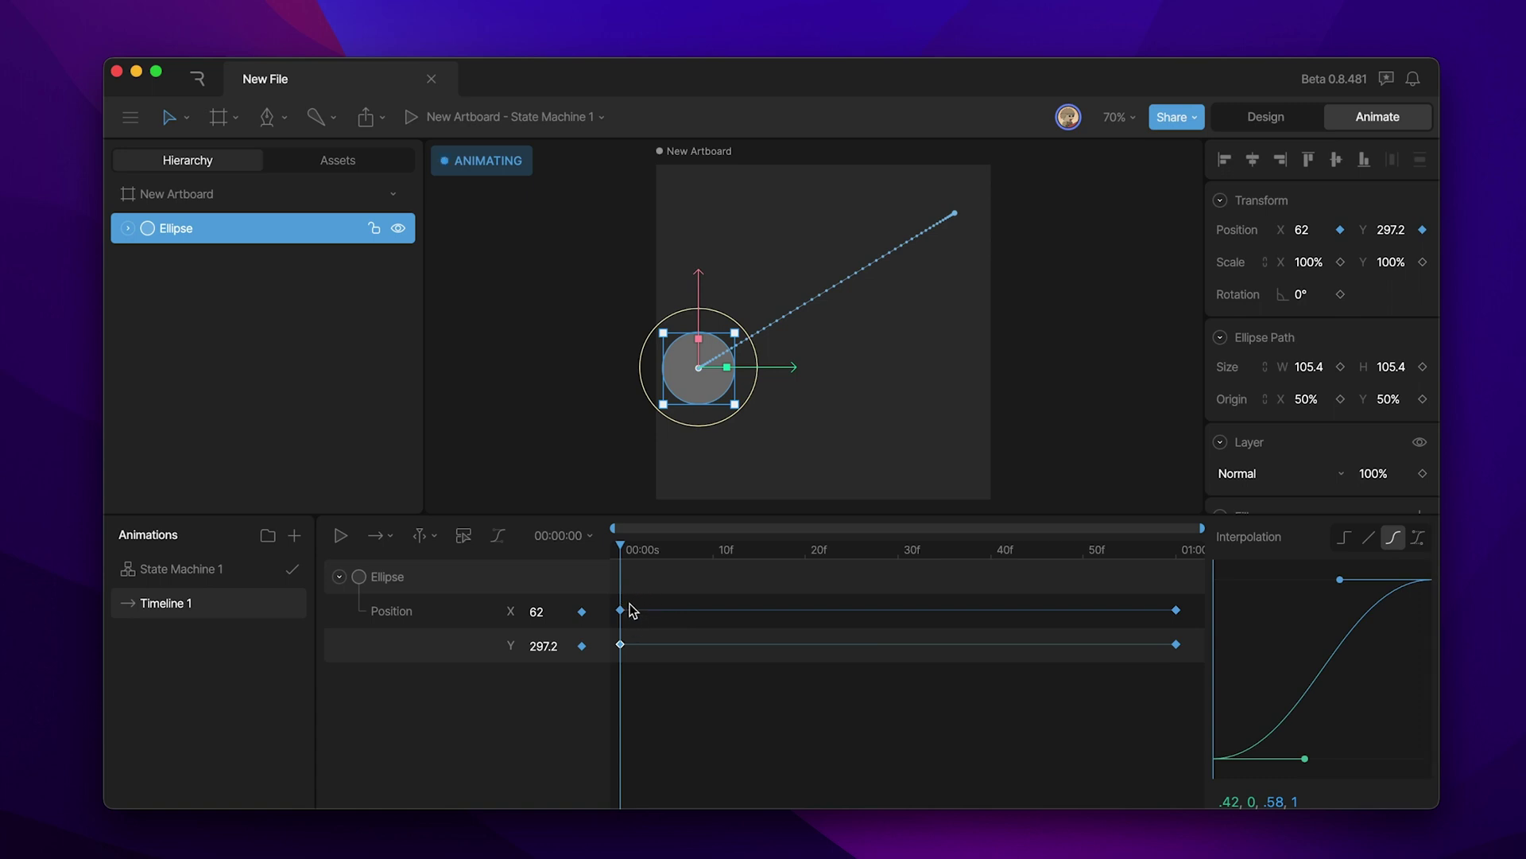
{"action": "left_click", "coordinate": [621, 644]}
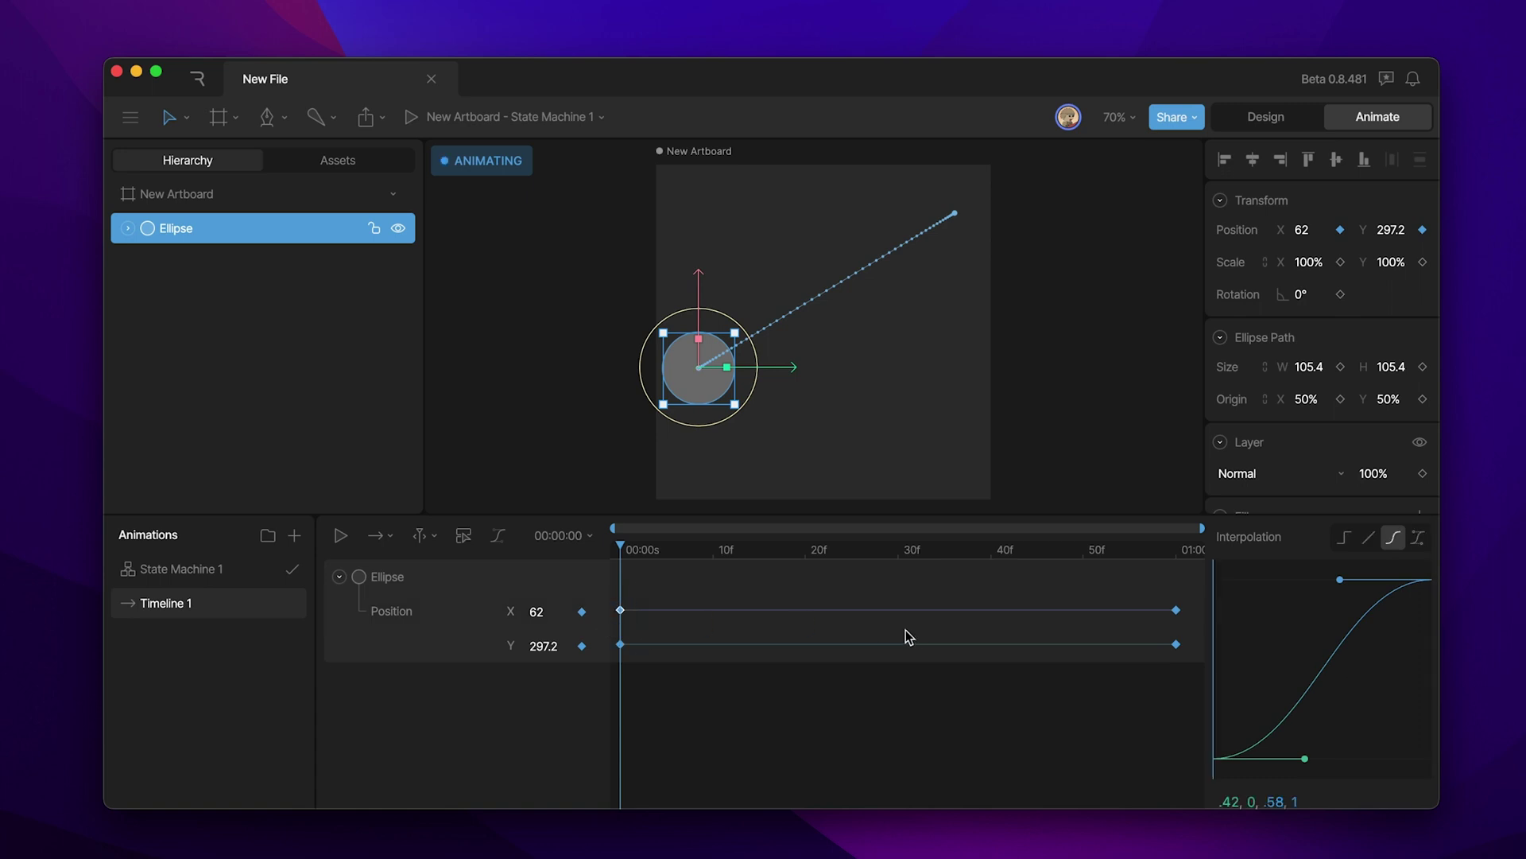
{"action": "left_click", "coordinate": [1368, 538]}
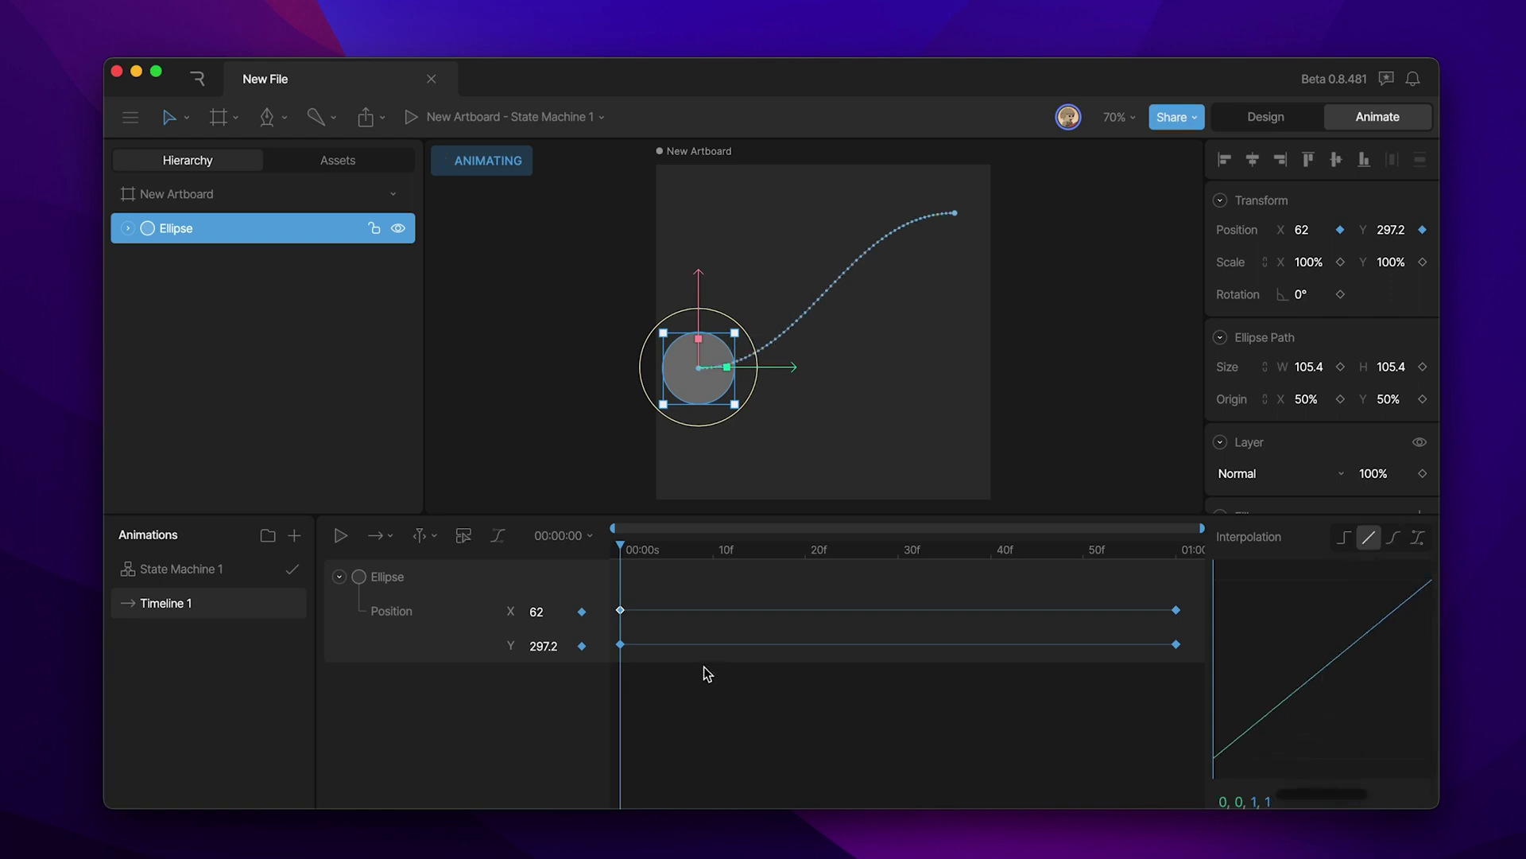
Give the ellipse's Y Position key a sharp ease-out (.07, .73, .58, 1) and preview the arc
{"action": "left_click", "coordinate": [621, 643]}
{"action": "left_click_drag", "start_coordinate": [1307, 758], "coordinate": [1229, 627]}
{"action": "left_click", "coordinate": [845, 743]}
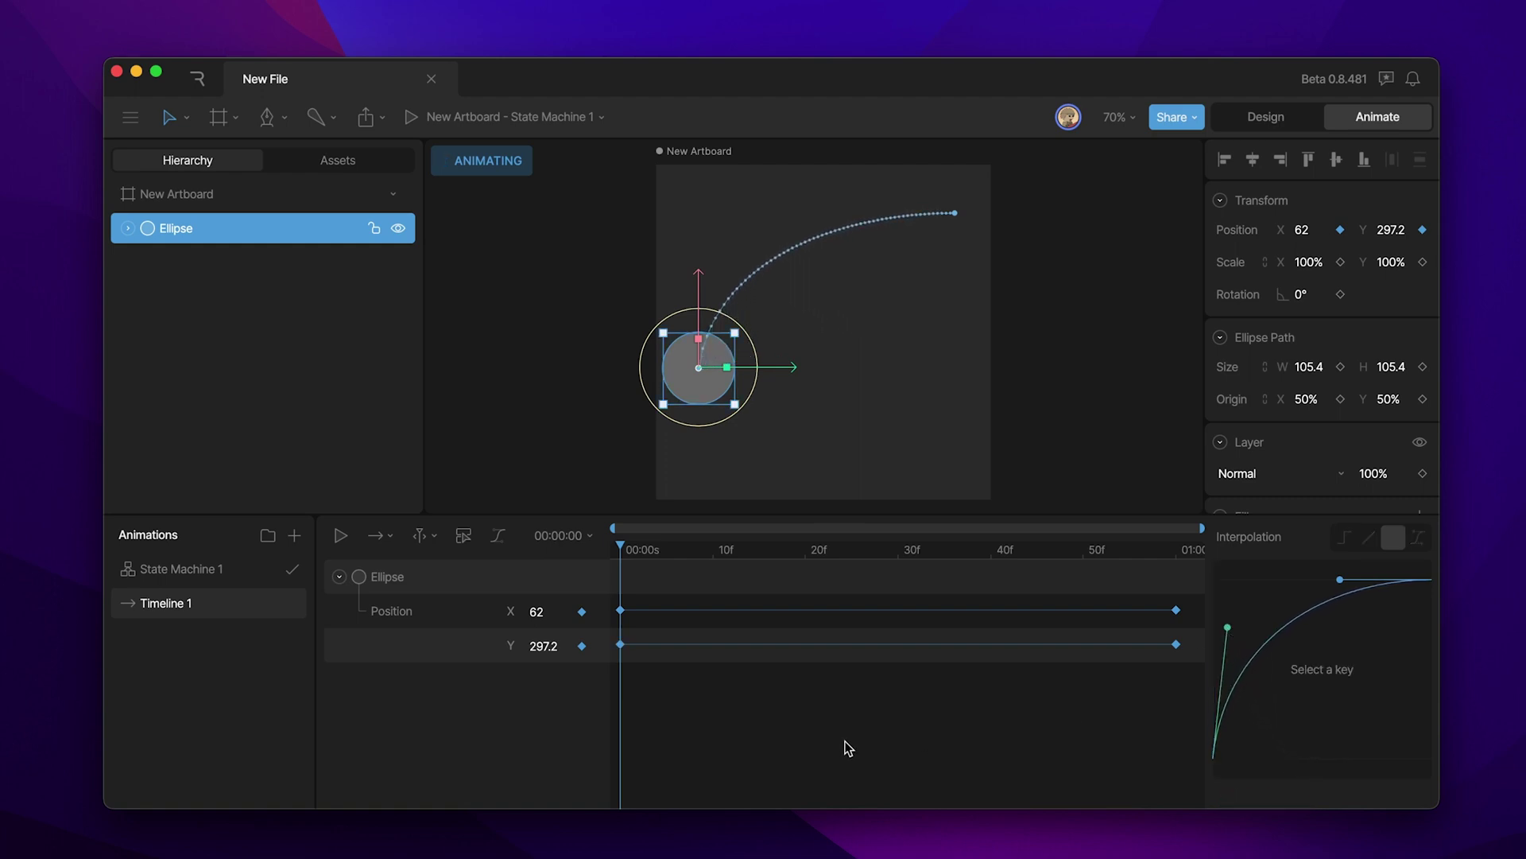
{"action": "key", "text": "space"}
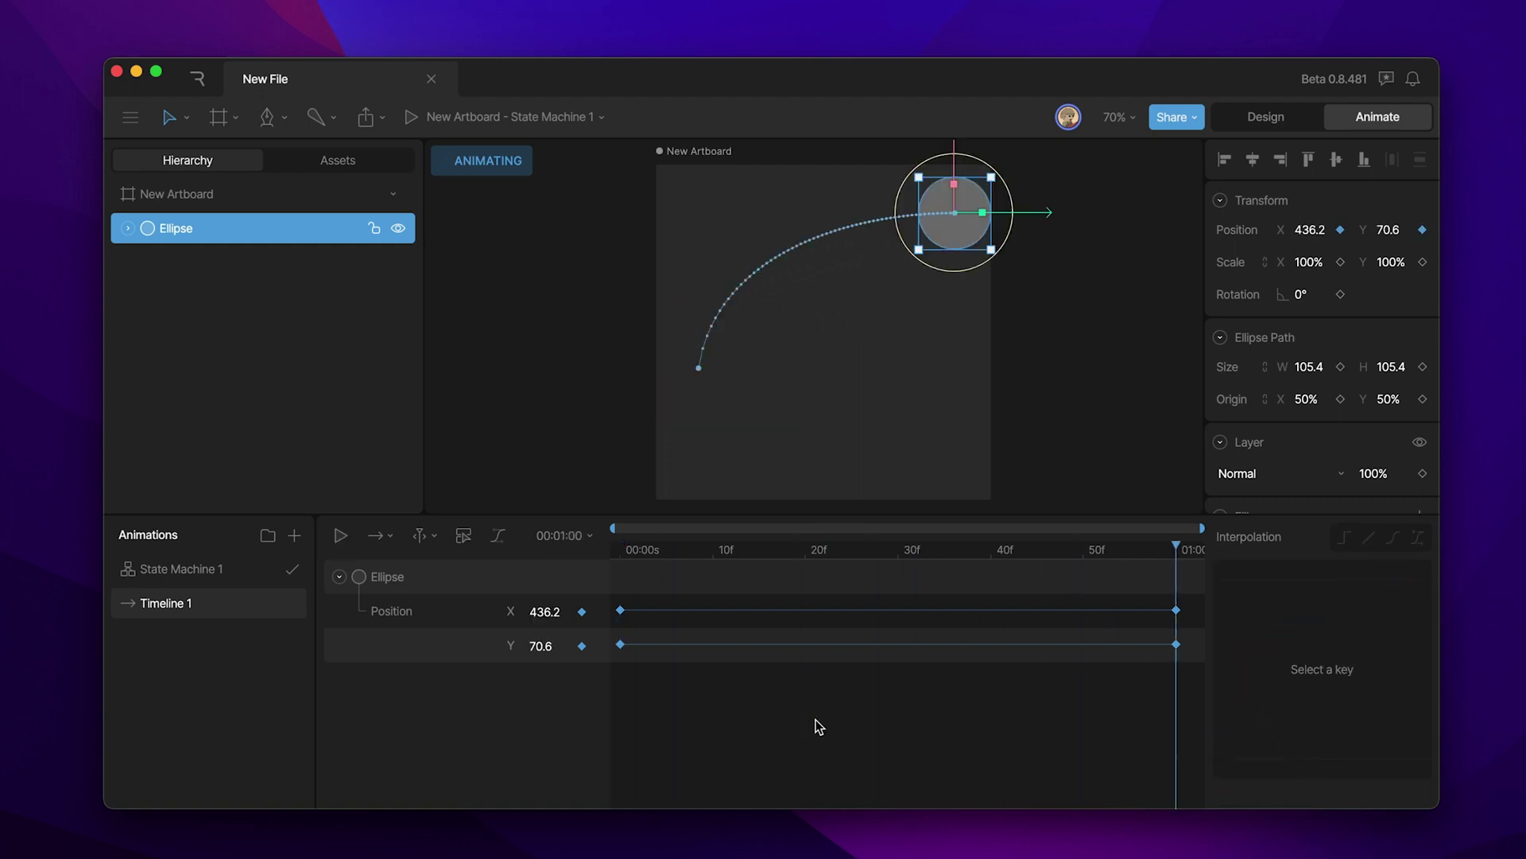
Check the X Position keyframe at 00:00, then replay the animation from the start
{"action": "left_click", "coordinate": [620, 610]}
{"action": "left_click", "coordinate": [1394, 538]}
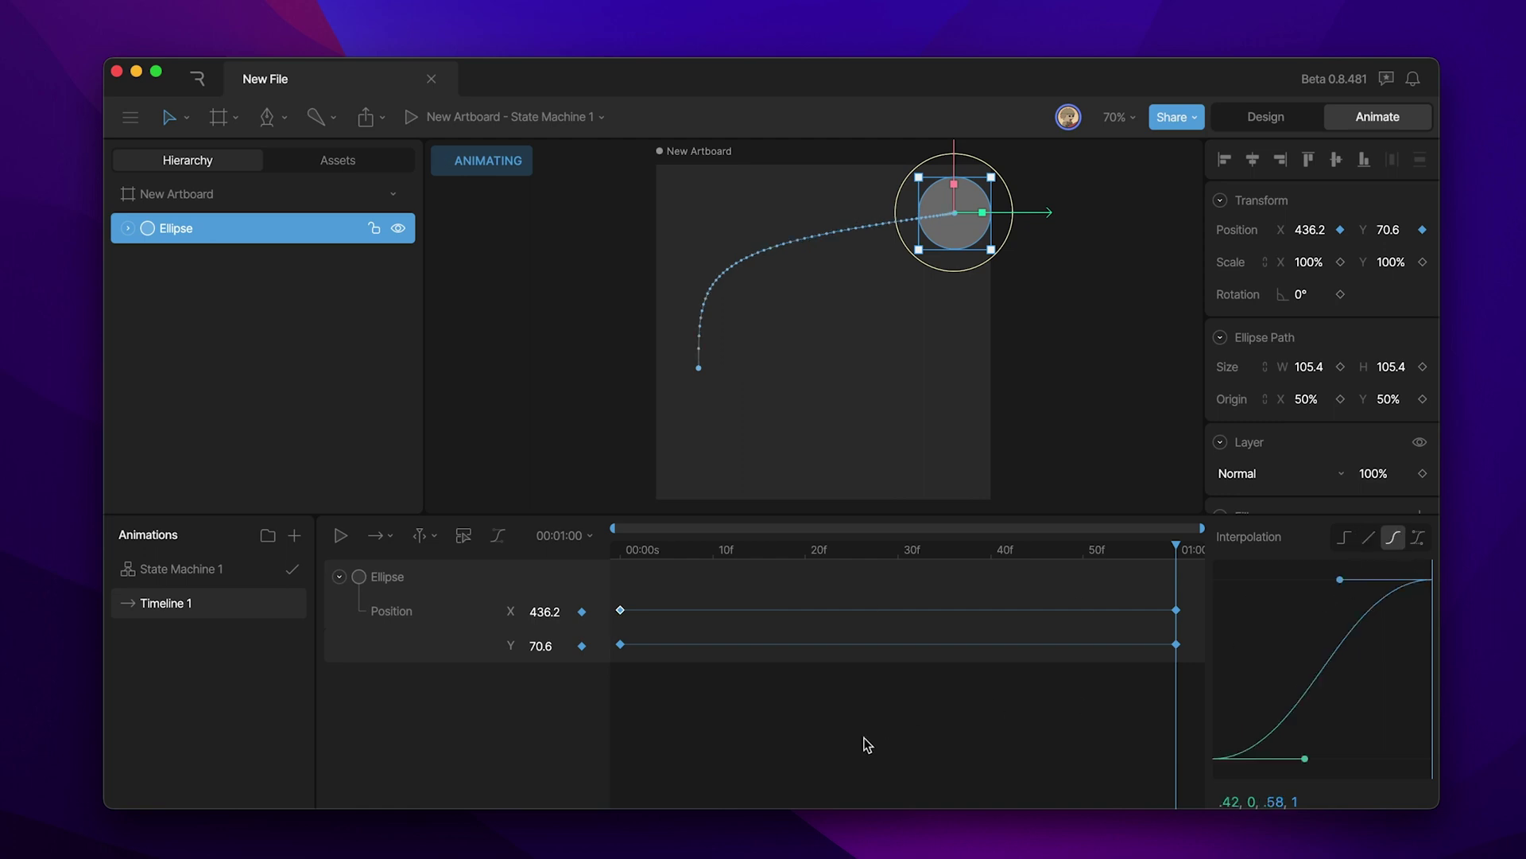
{"action": "left_click", "coordinate": [871, 747]}
{"action": "key", "text": "space"}
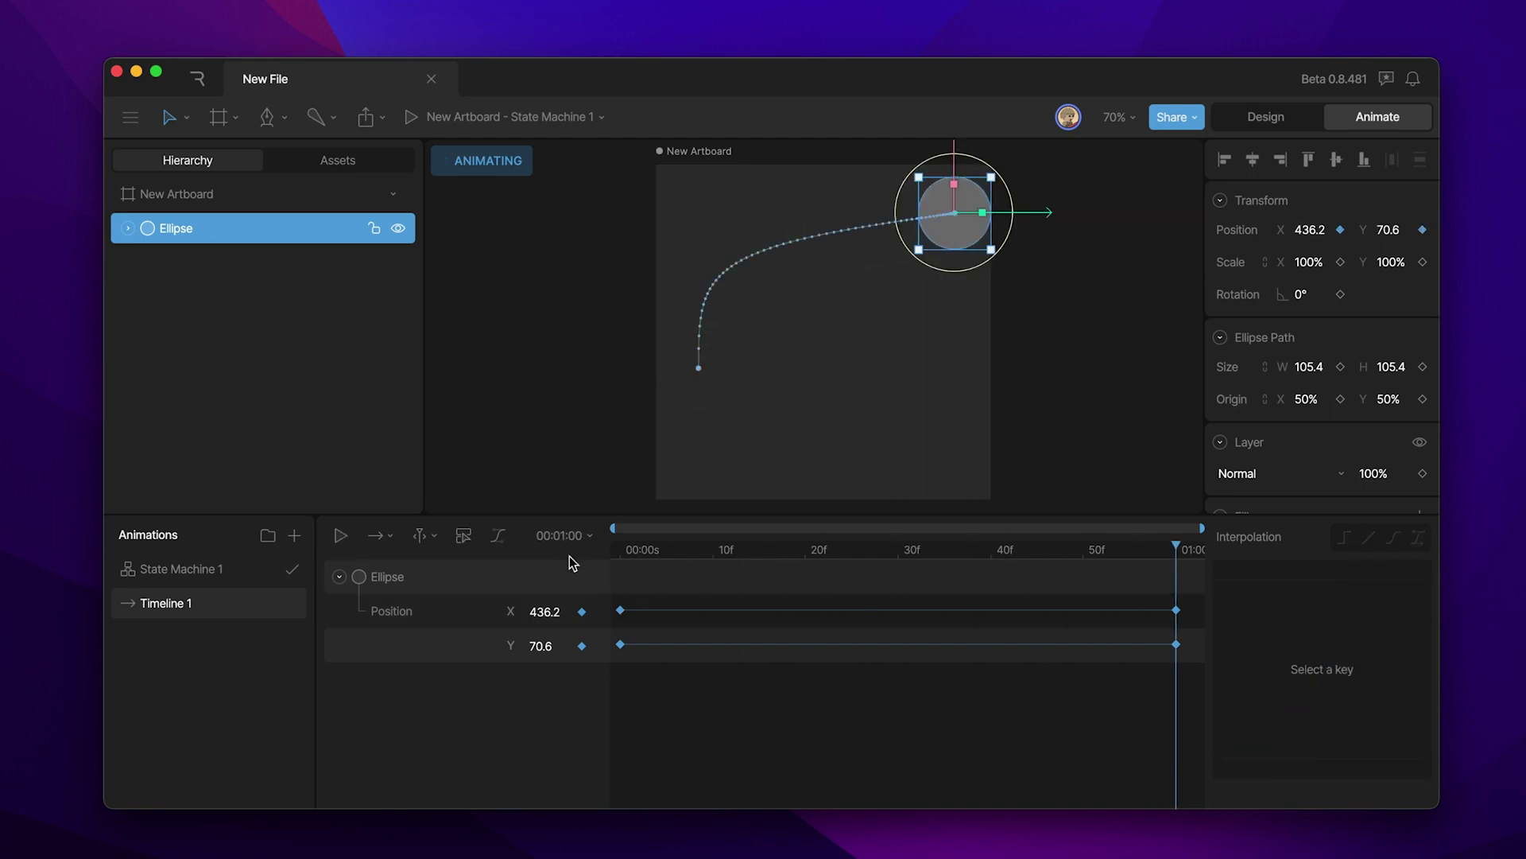